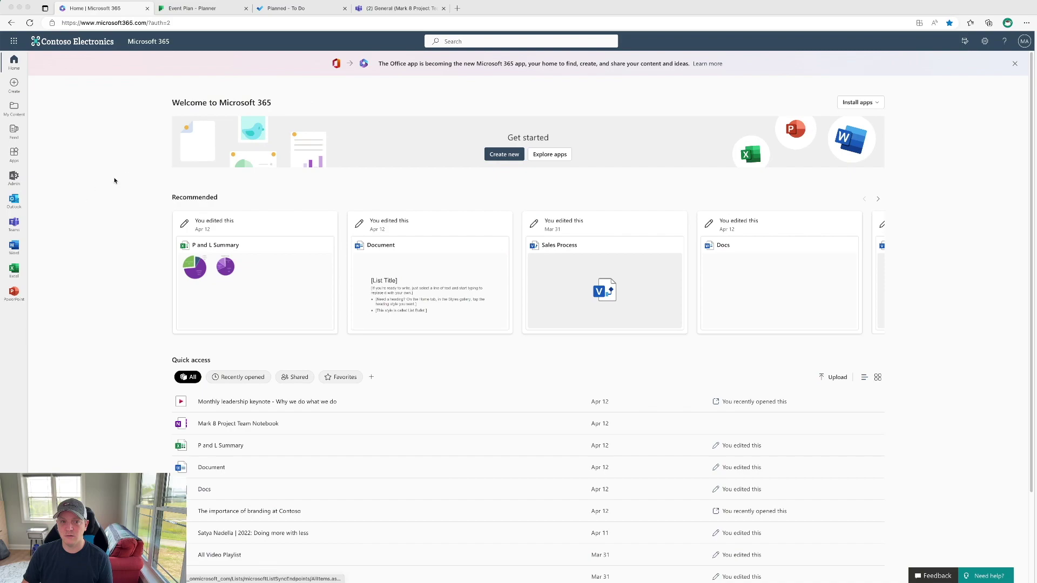
{"action": "left_click", "coordinate": [196, 25]}
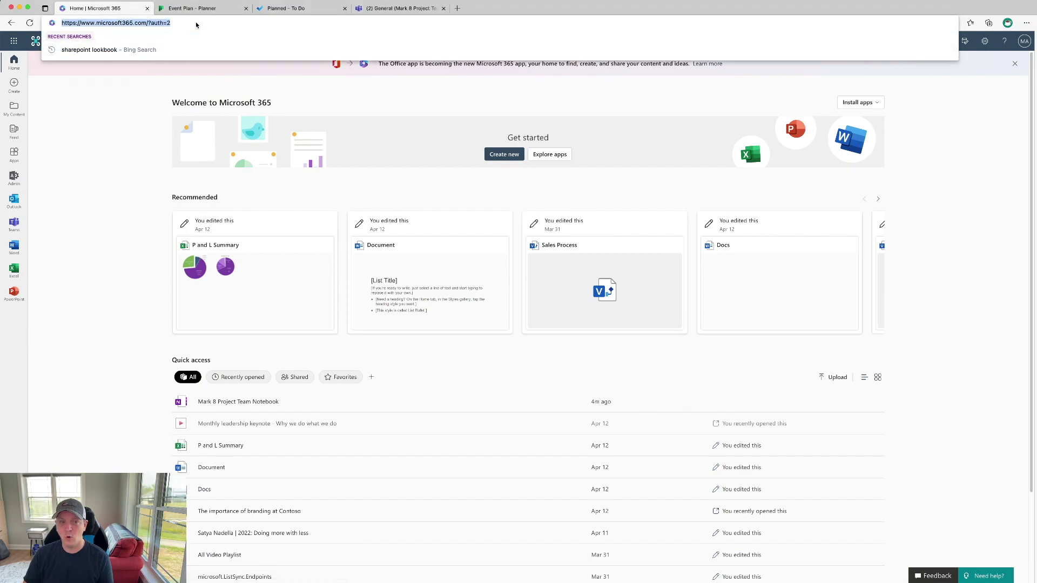
{"action": "left_click", "coordinate": [129, 153]}
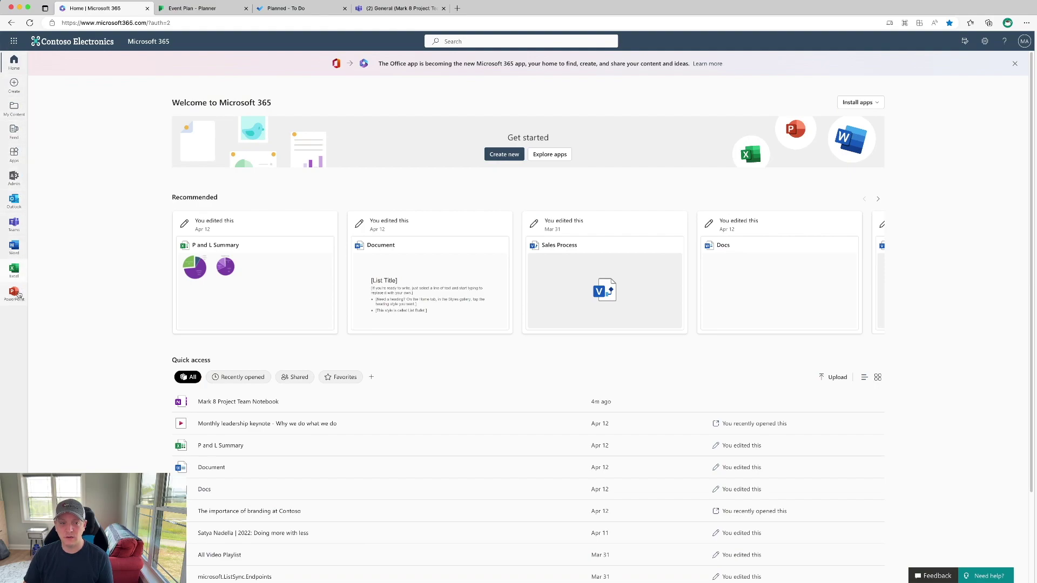
Locate Planner among all Microsoft 365 apps and switch to the already open Event Plan board in Planner
{"action": "left_click", "coordinate": [15, 41]}
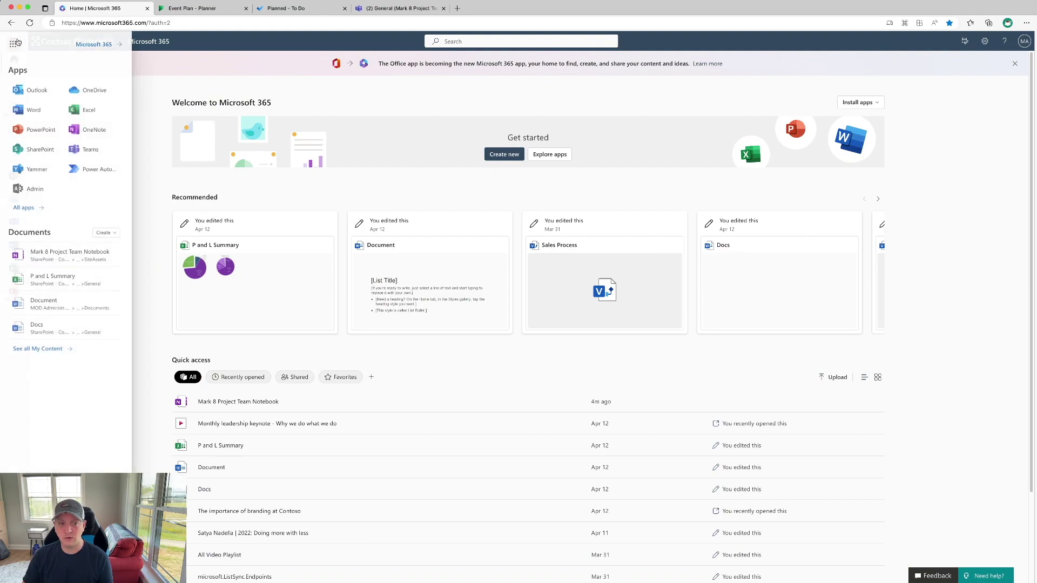
{"action": "left_click", "coordinate": [25, 210]}
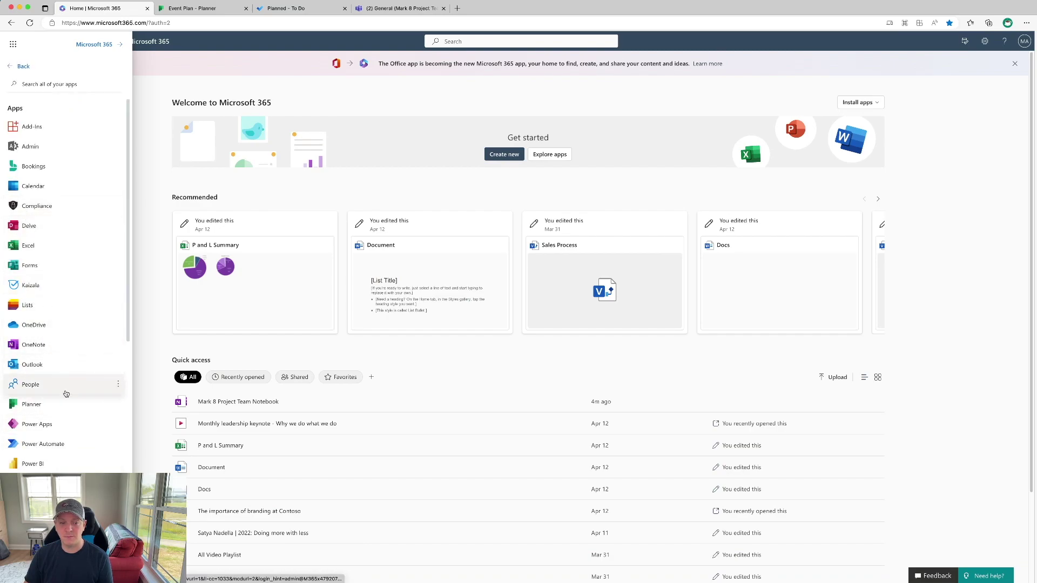
{"action": "left_click", "coordinate": [118, 404]}
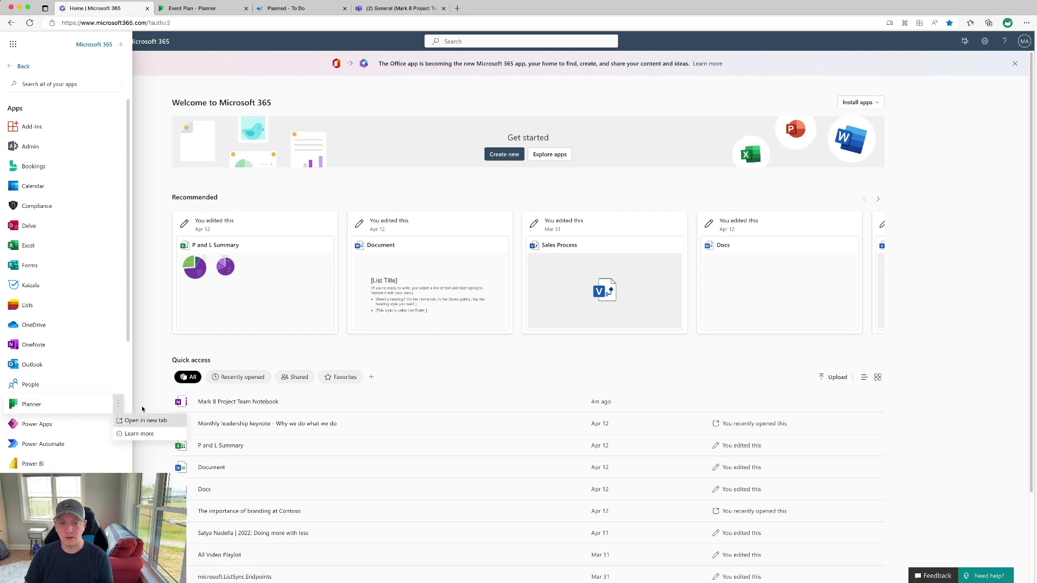
{"action": "left_click", "coordinate": [197, 14]}
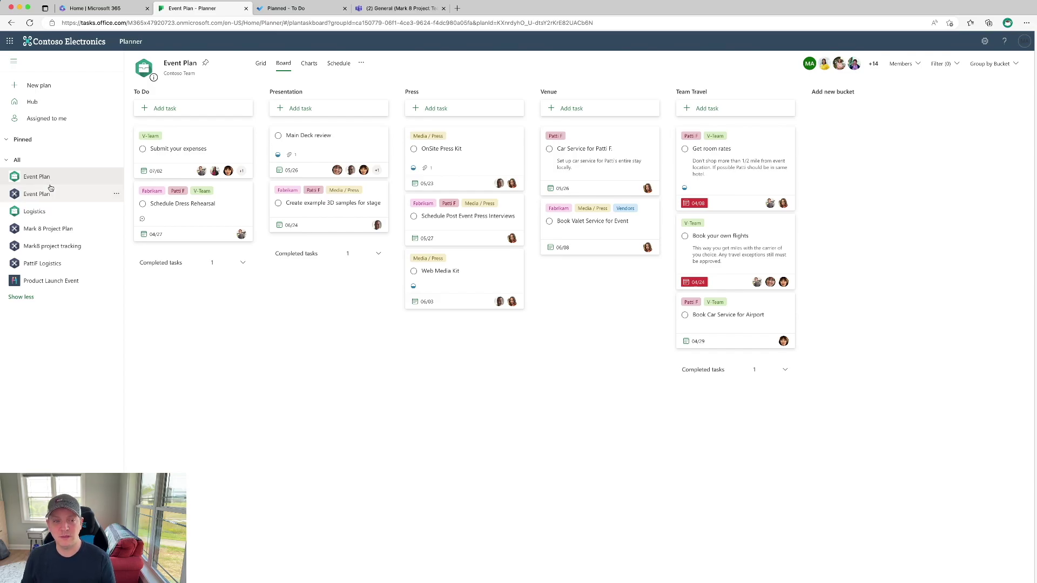
Create a new plan named New Employee from the Employee Onboarding template and dismiss the introductory tip
{"action": "left_click", "coordinate": [49, 85]}
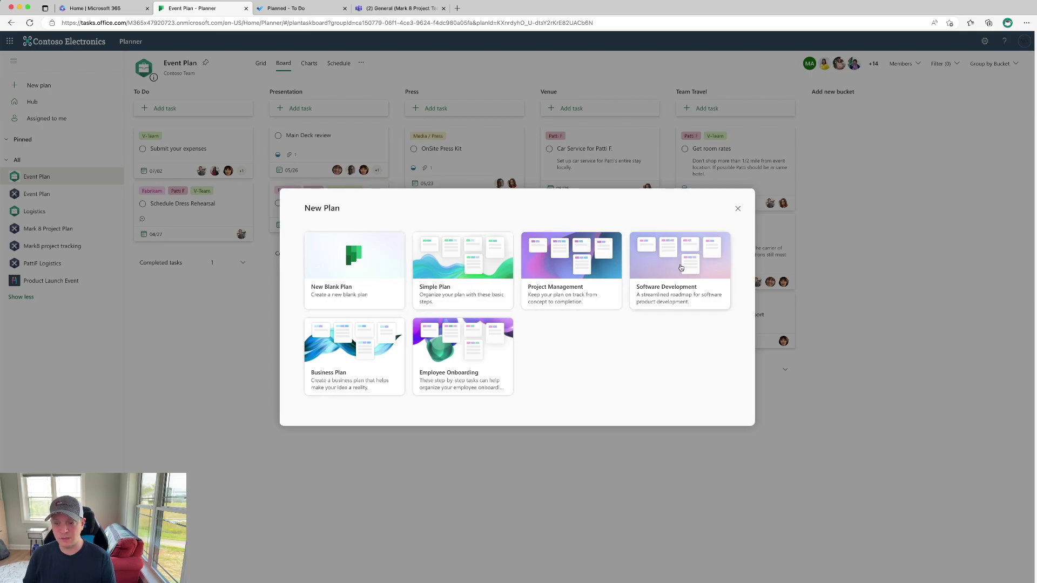
{"action": "left_click", "coordinate": [449, 356]}
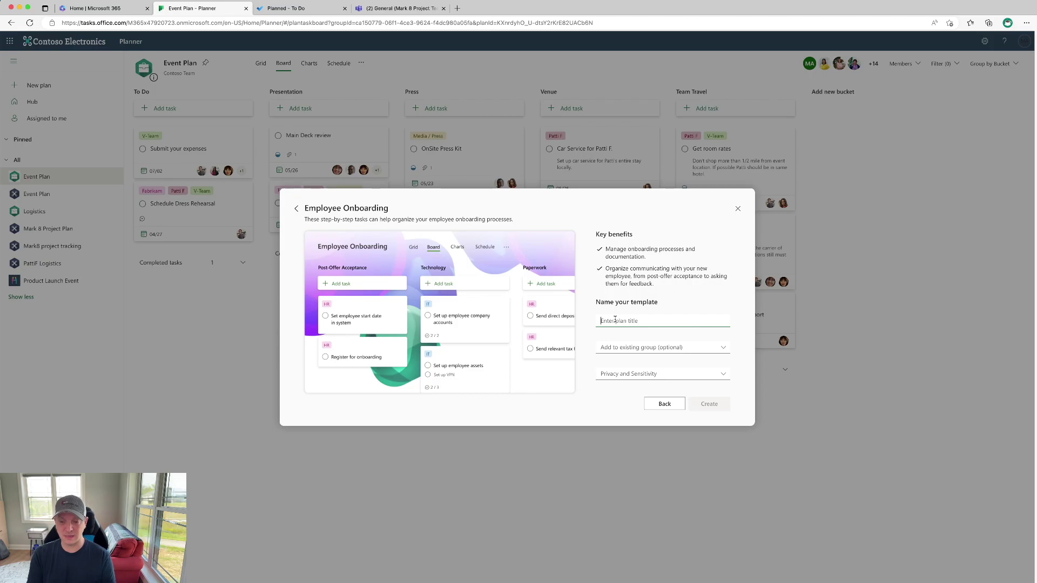
{"action": "type", "text": "New Emplo"}
{"action": "type", "text": "yy"}
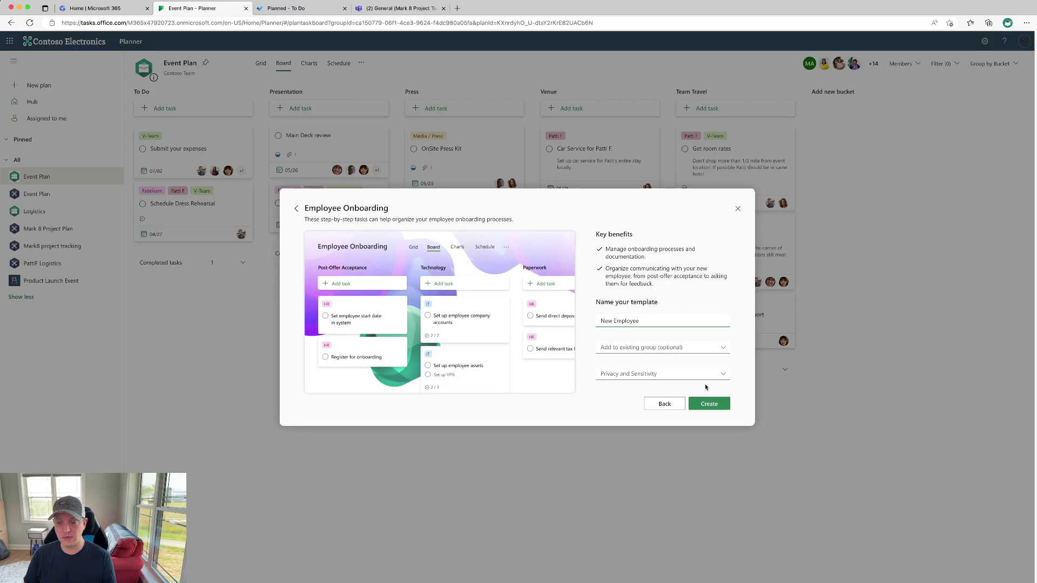
{"action": "left_click", "coordinate": [707, 406]}
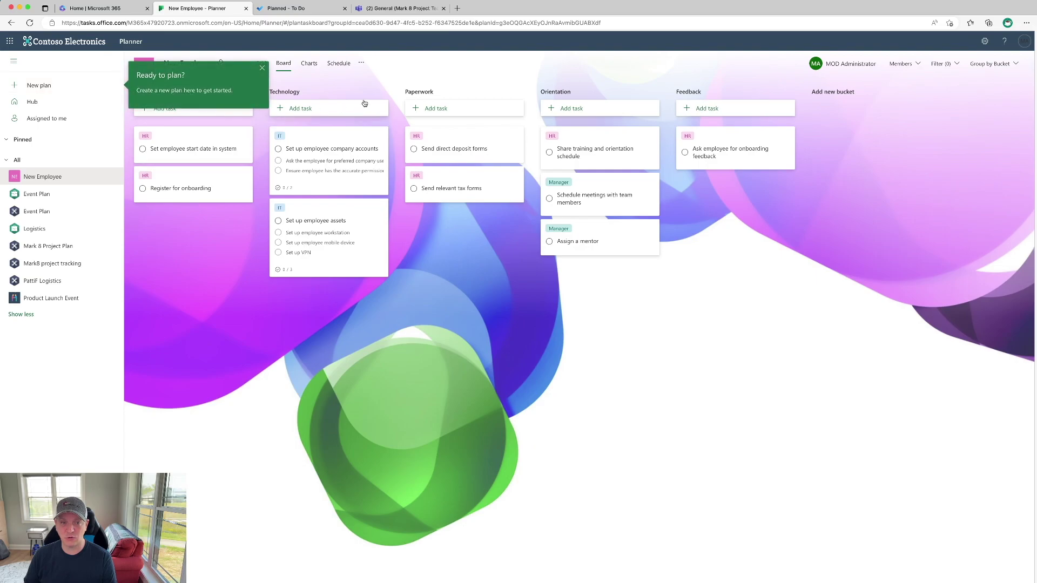
{"action": "left_click", "coordinate": [262, 67]}
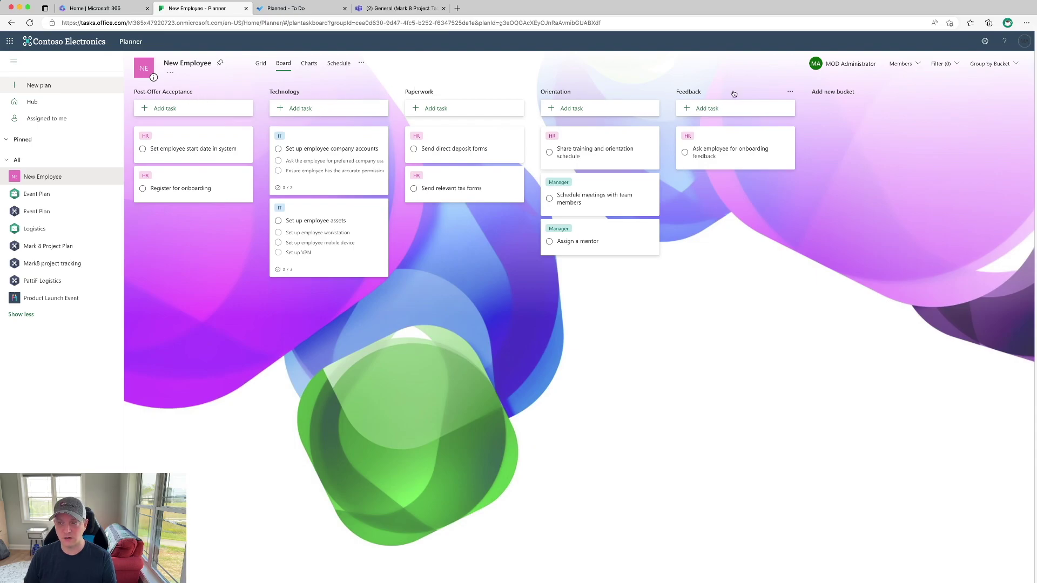
Add a new bucket named Fun Stuff to the New Employee plan
{"action": "left_click", "coordinate": [826, 92]}
{"action": "type", "text": "Fun Stuff"}
{"action": "key", "text": "Return"}
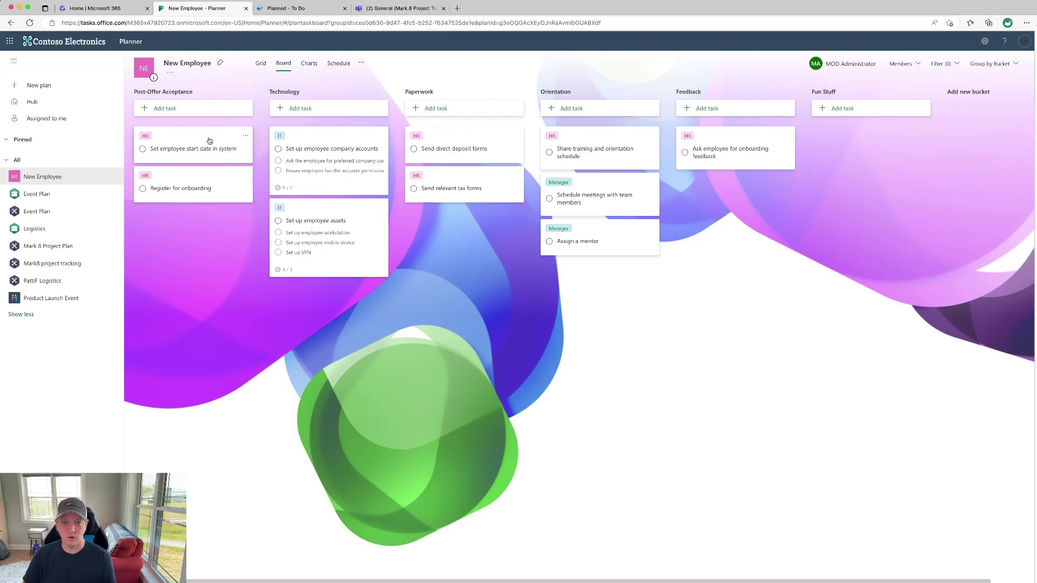
Start a Benefits Start-Up task in the Post-Offer Acceptance bucket with the due date 04/27
{"action": "left_click", "coordinate": [187, 112]}
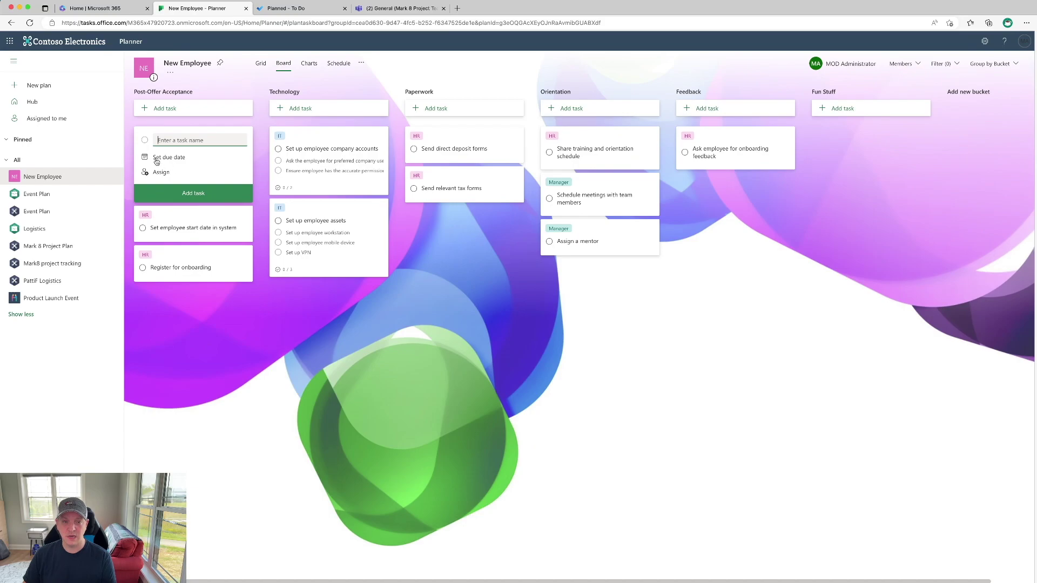
{"action": "type", "text": "Benefits Start-Up"}
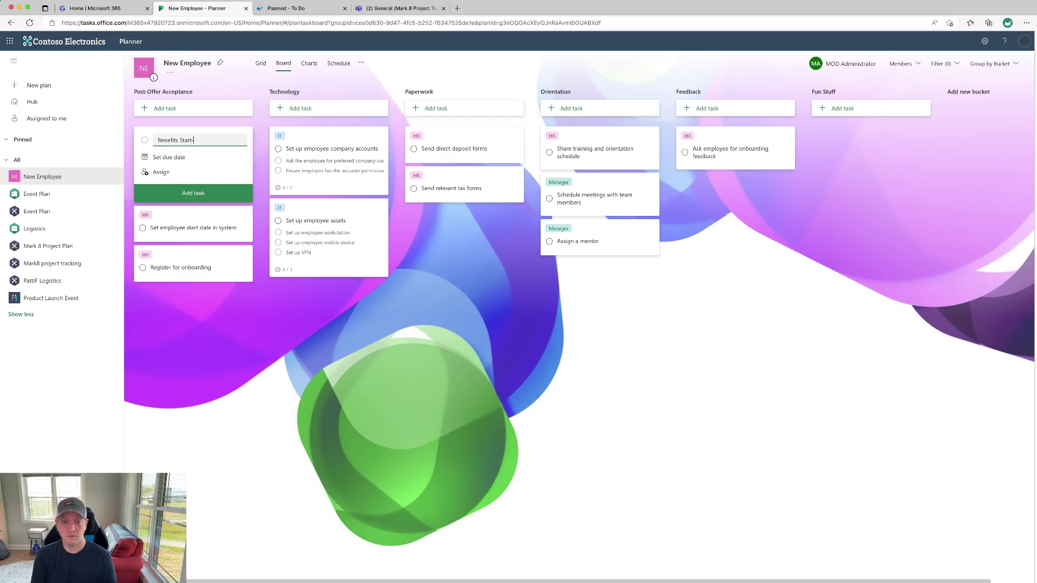
{"action": "left_click", "coordinate": [166, 160]}
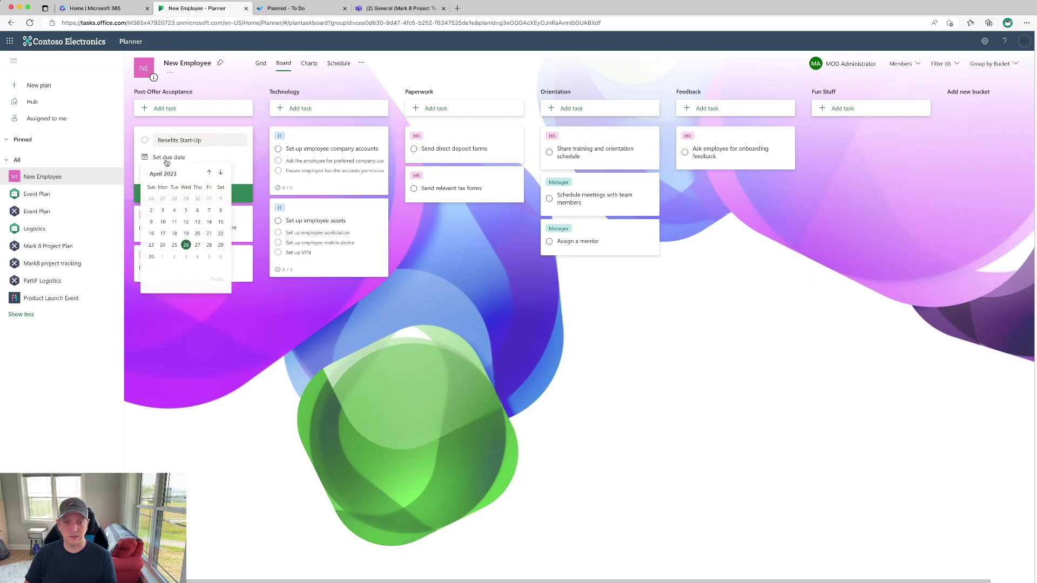
{"action": "left_click", "coordinate": [195, 246]}
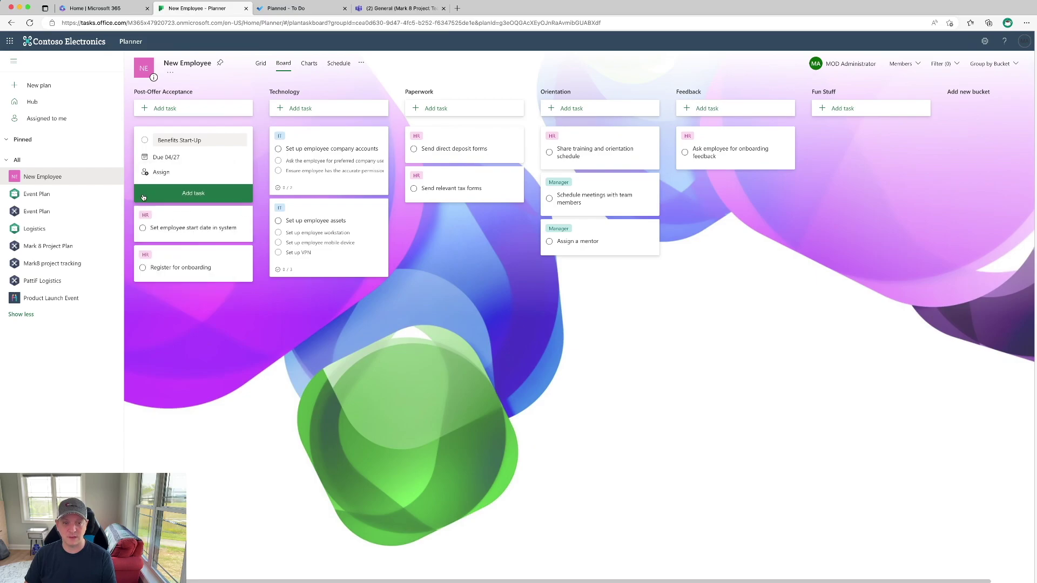
Assign the Benefits Start-Up task to MOD Administrator and a non-member colleague, adding the colleague to the plan, and save the task
{"action": "left_click", "coordinate": [160, 174]}
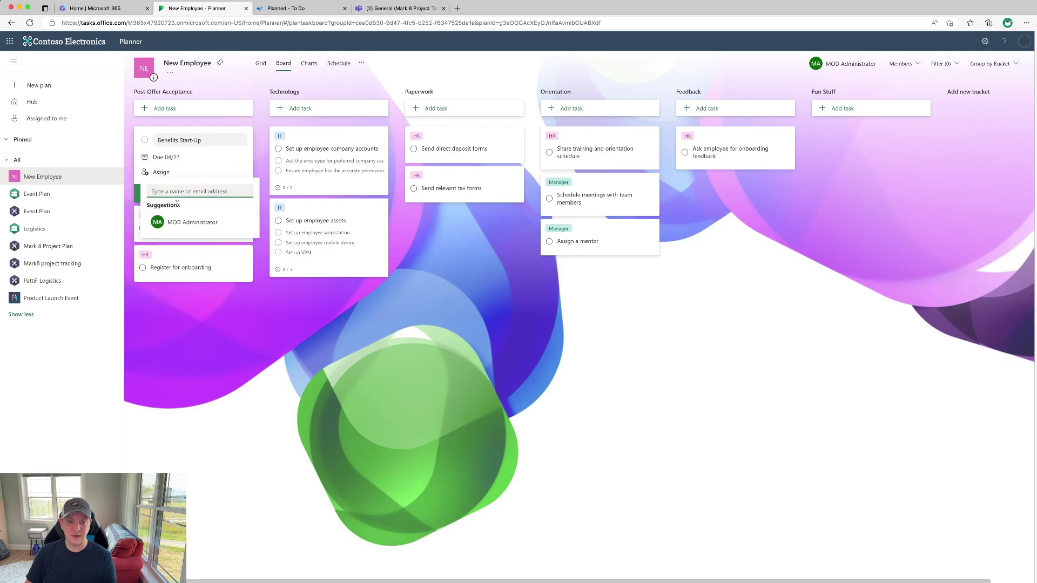
{"action": "left_click", "coordinate": [191, 228]}
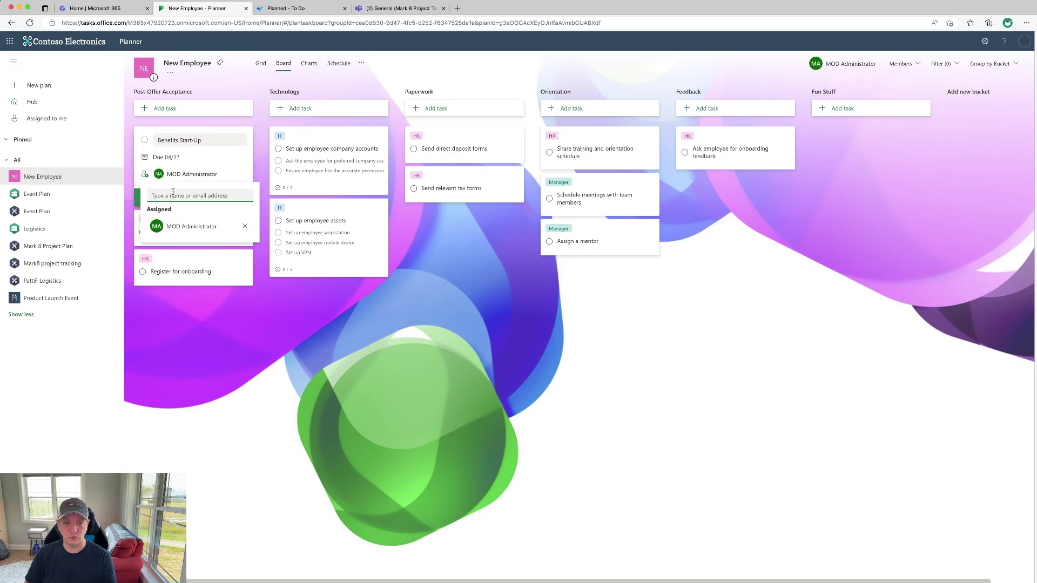
{"action": "type", "text": "me"}
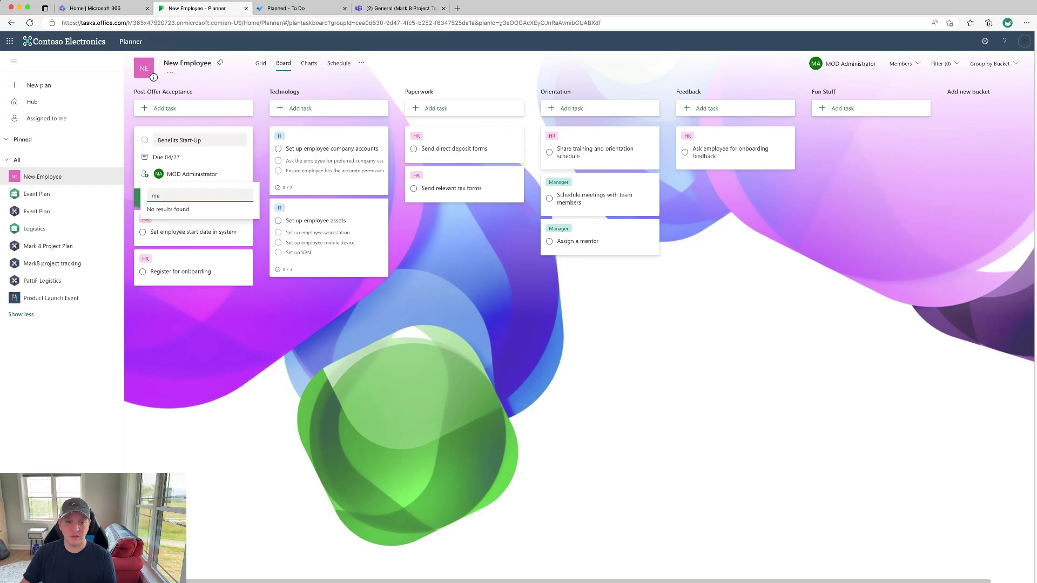
{"action": "type", "text": "g"}
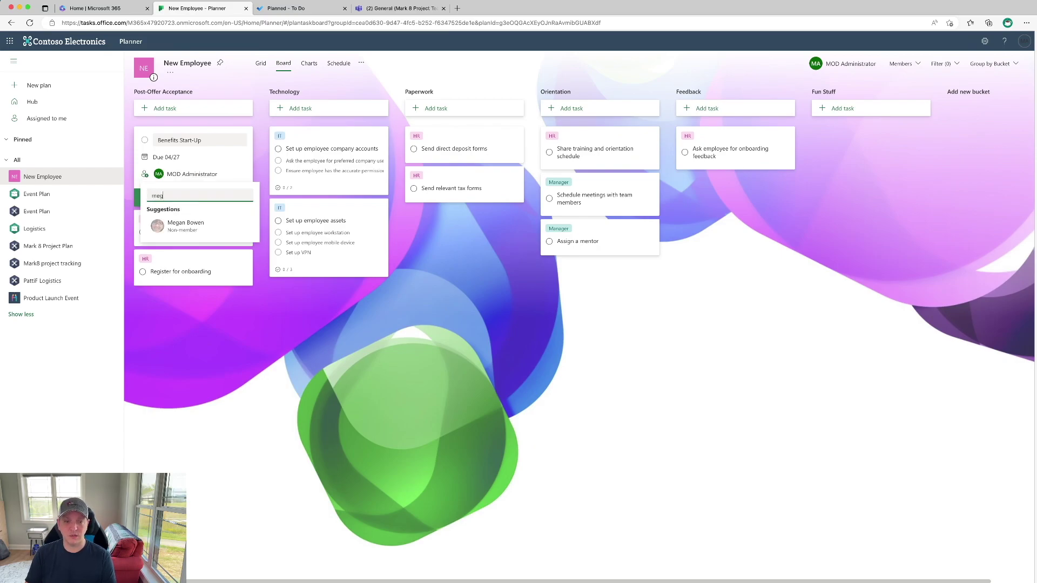
{"action": "left_click", "coordinate": [197, 225]}
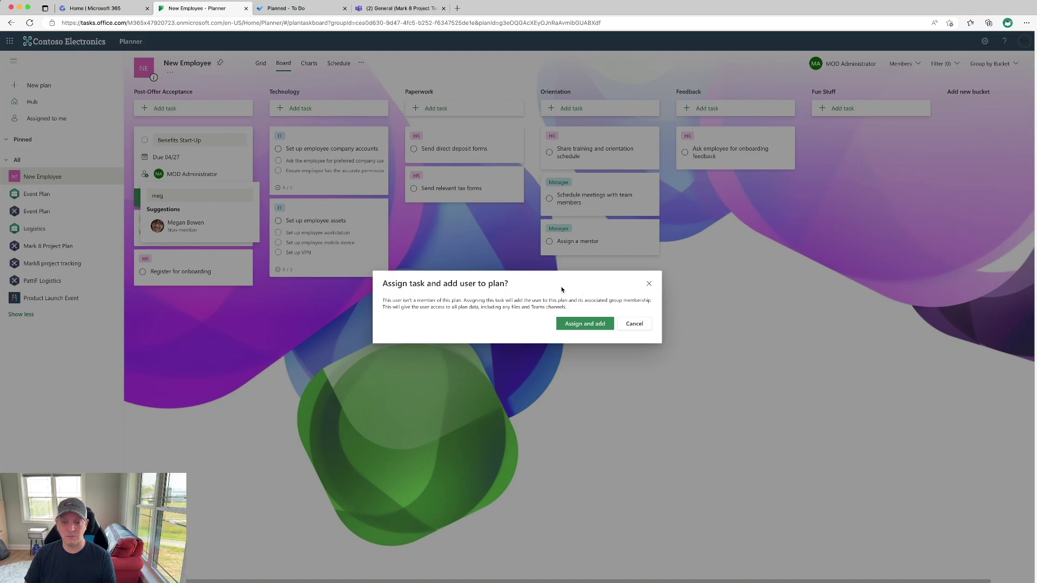
{"action": "left_click", "coordinate": [585, 324]}
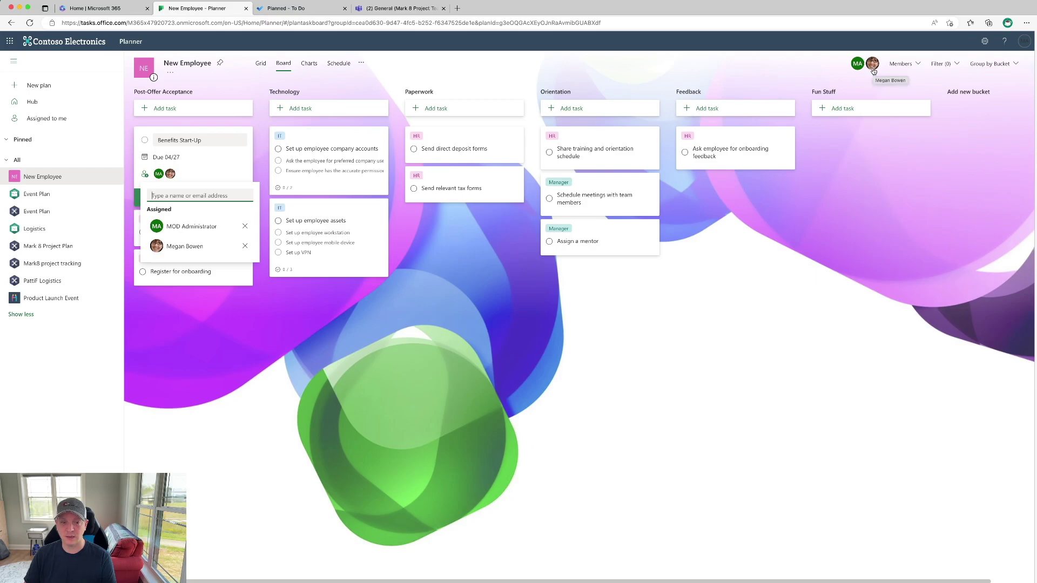
{"action": "left_click", "coordinate": [201, 378]}
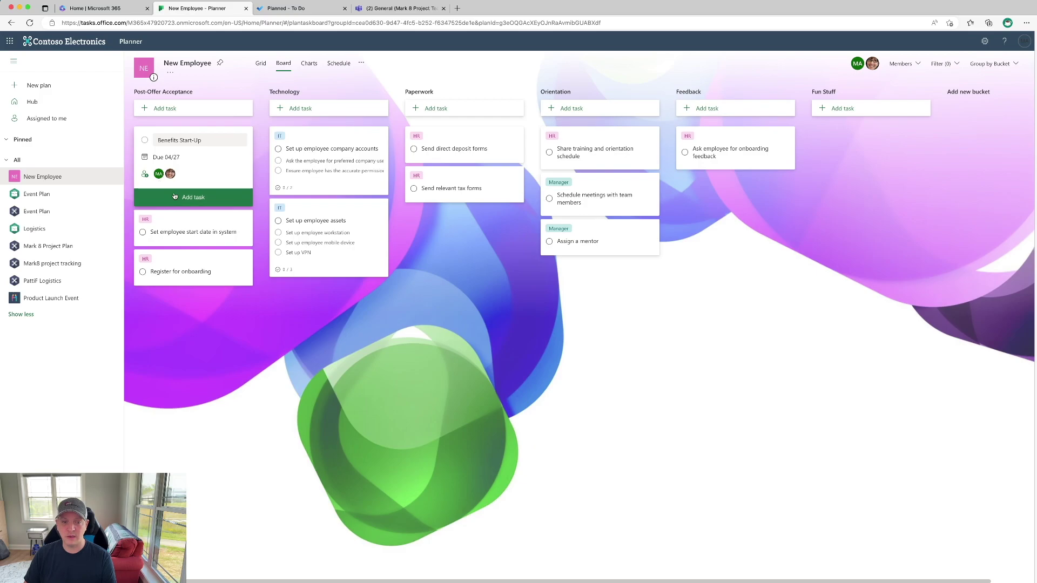
{"action": "left_click", "coordinate": [175, 197]}
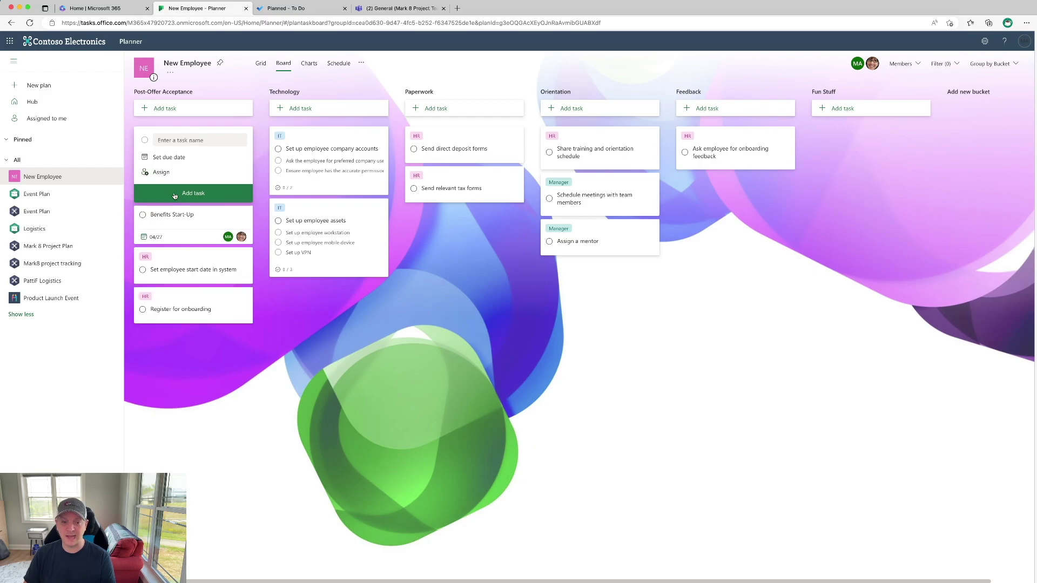
{"action": "left_click", "coordinate": [272, 378]}
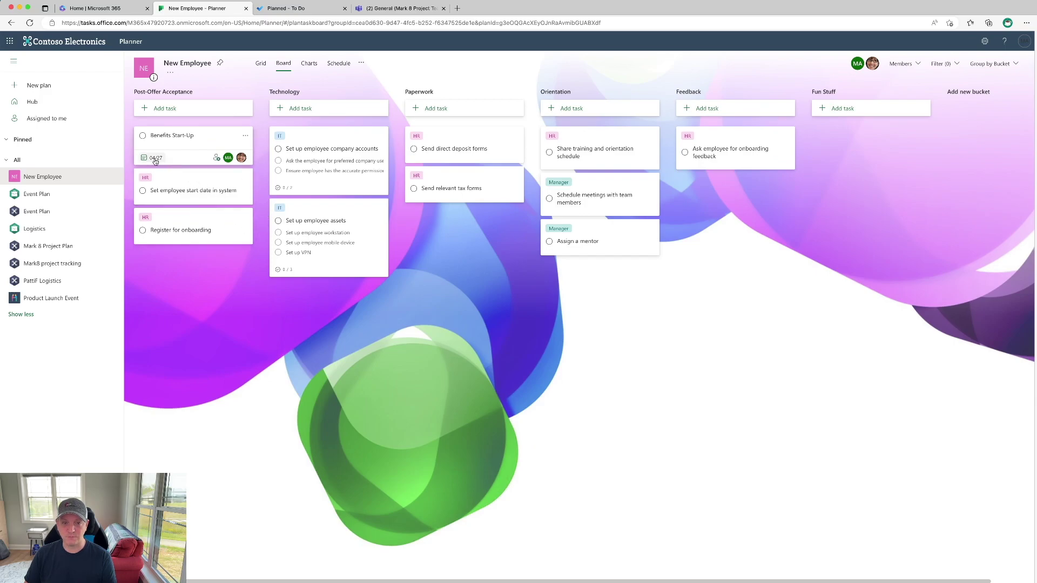
Mark both Technology tasks as complete and expand that bucket's completed tasks
{"action": "left_click", "coordinate": [278, 150]}
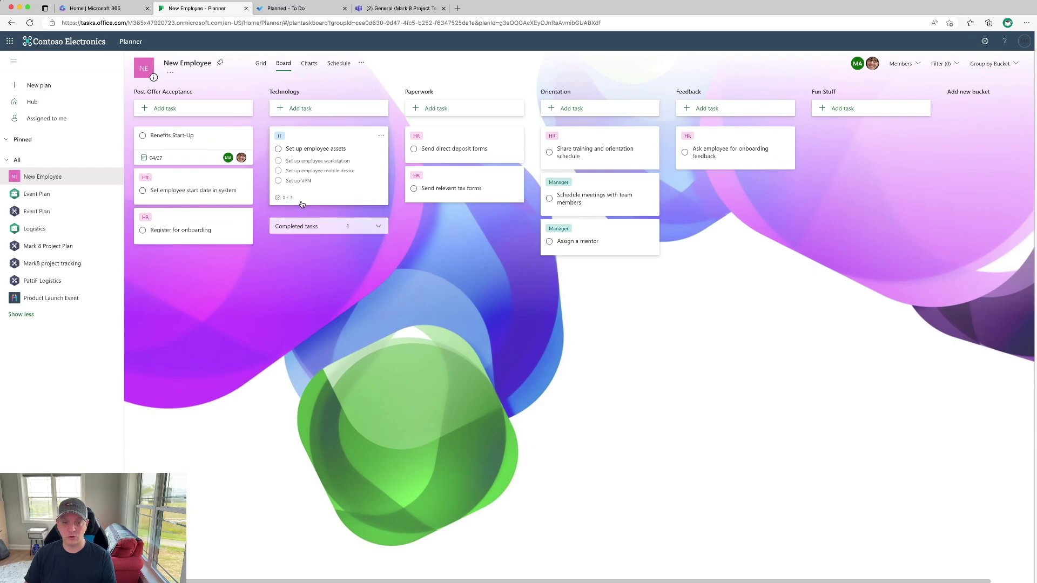
{"action": "left_click", "coordinate": [278, 151]}
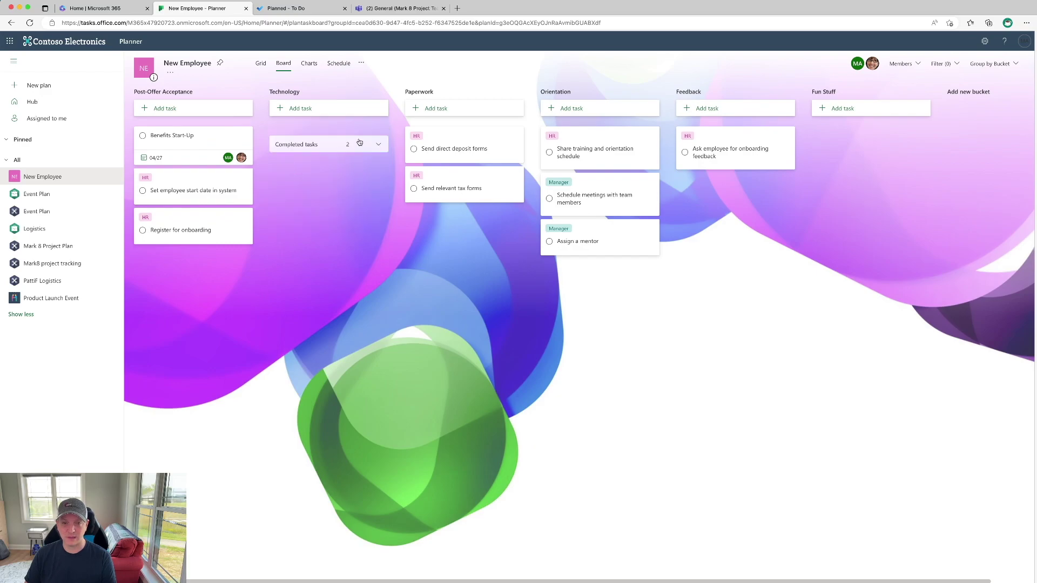
{"action": "left_click", "coordinate": [379, 145]}
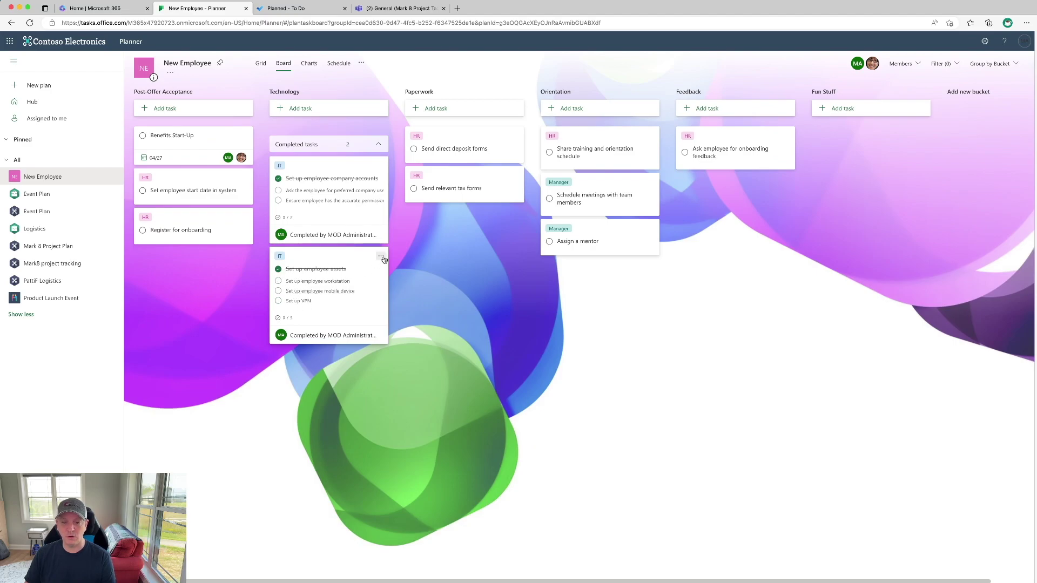
Reopen the completed Set up employee assets and Set up employee company accounts tasks in the Technology bucket
{"action": "left_click", "coordinate": [381, 257]}
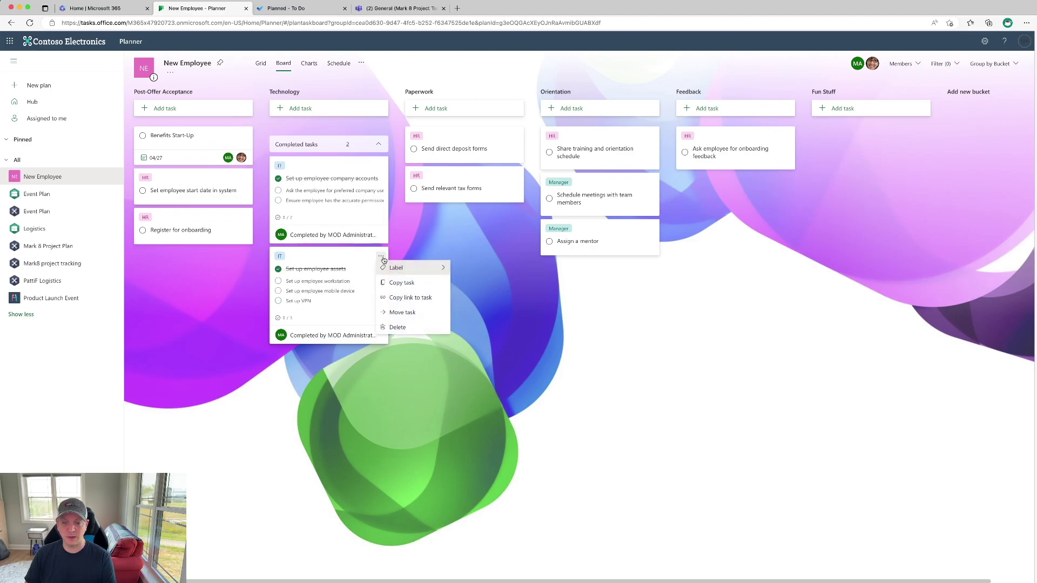
{"action": "left_click", "coordinate": [278, 269]}
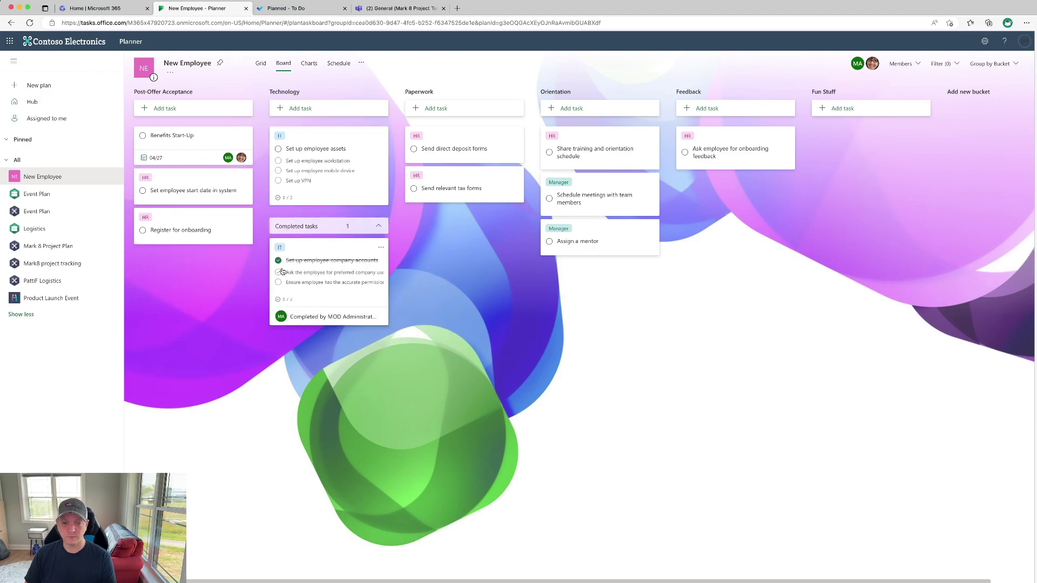
{"action": "left_click", "coordinate": [278, 261]}
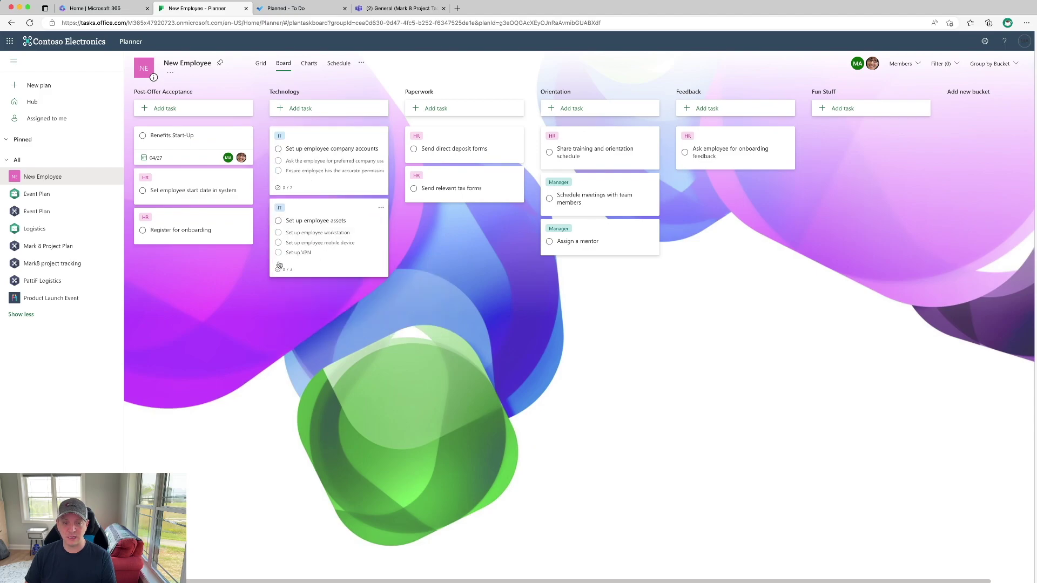
Open the details of the Set up employee company accounts task and review its checklist and start date options
{"action": "left_click", "coordinate": [376, 136]}
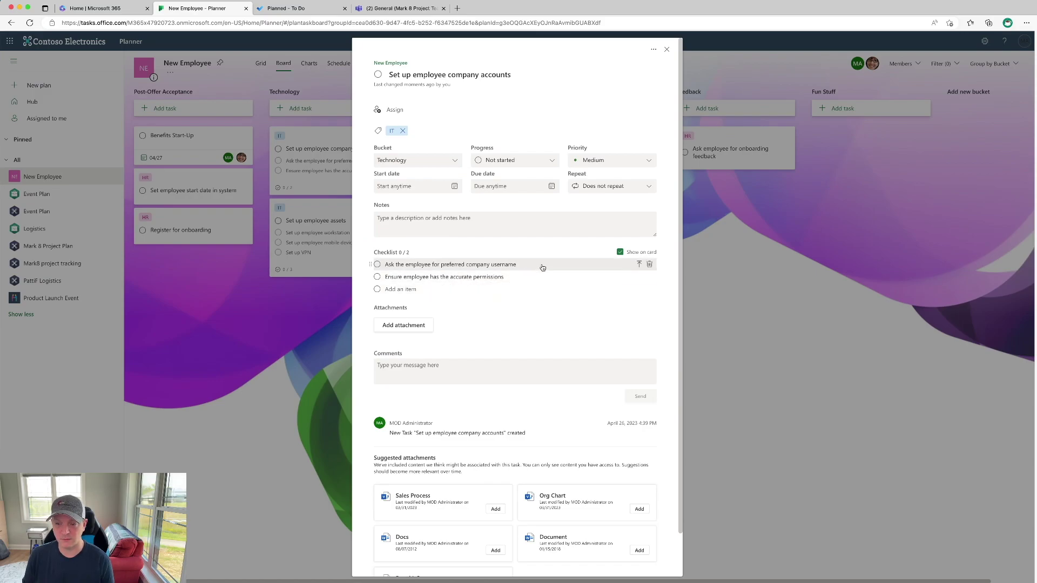
{"action": "left_click", "coordinate": [507, 264]}
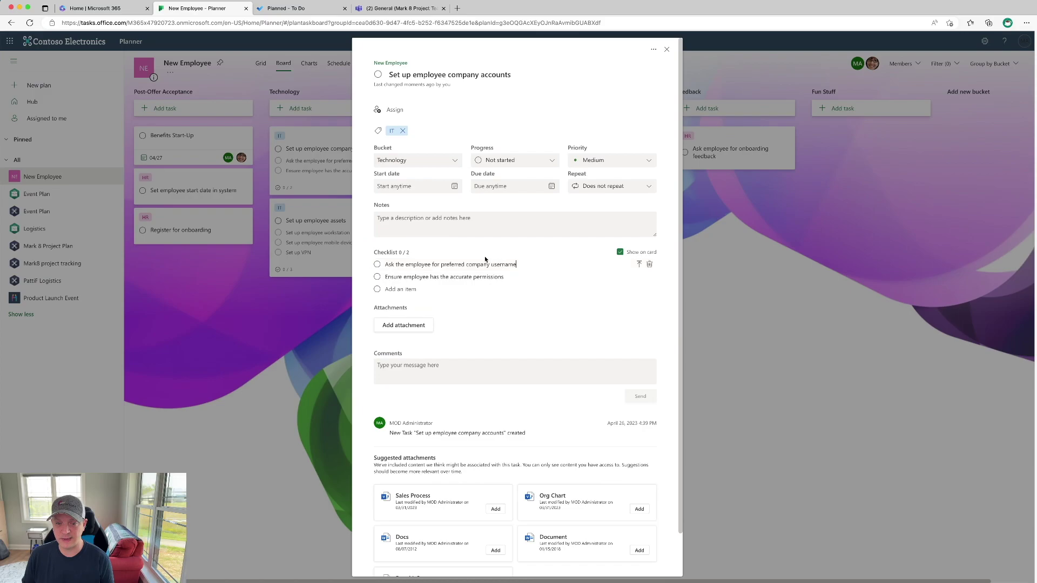
{"action": "left_click", "coordinate": [454, 187]}
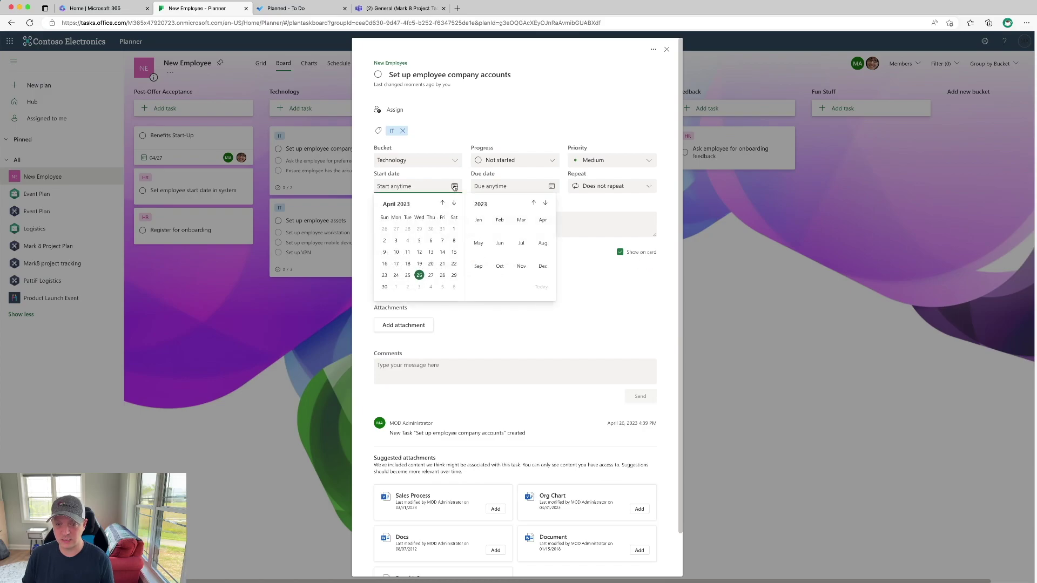
{"action": "left_click", "coordinate": [454, 186]}
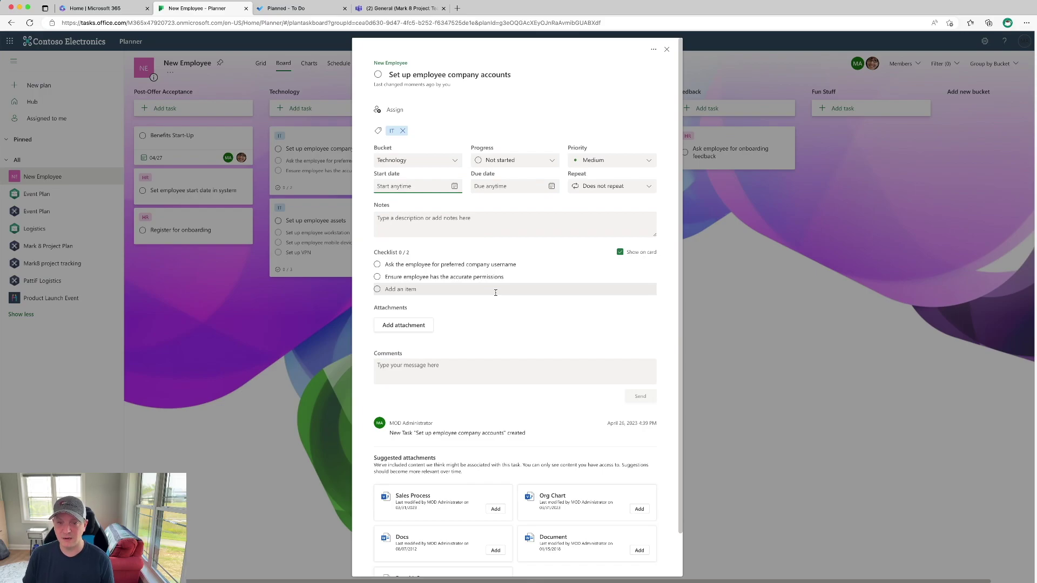
Look over the Set up employee company accounts task and assign it to MOD Administrator
{"action": "scroll", "coordinate": [495, 292], "scroll_direction": "down", "scroll_amount": 2}
{"action": "scroll", "coordinate": [495, 292], "scroll_direction": "up", "scroll_amount": 2}
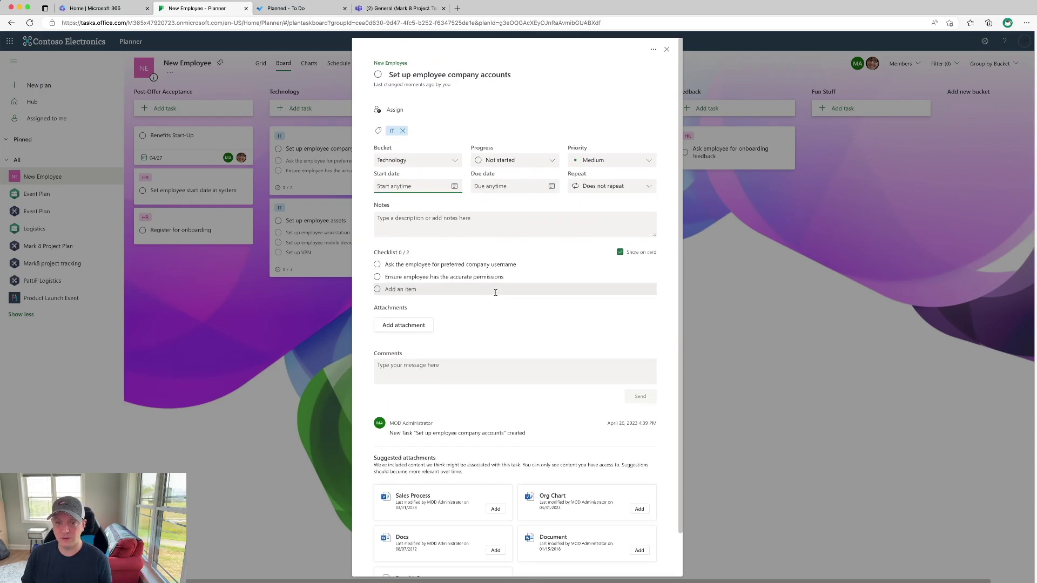
{"action": "left_click", "coordinate": [395, 111]}
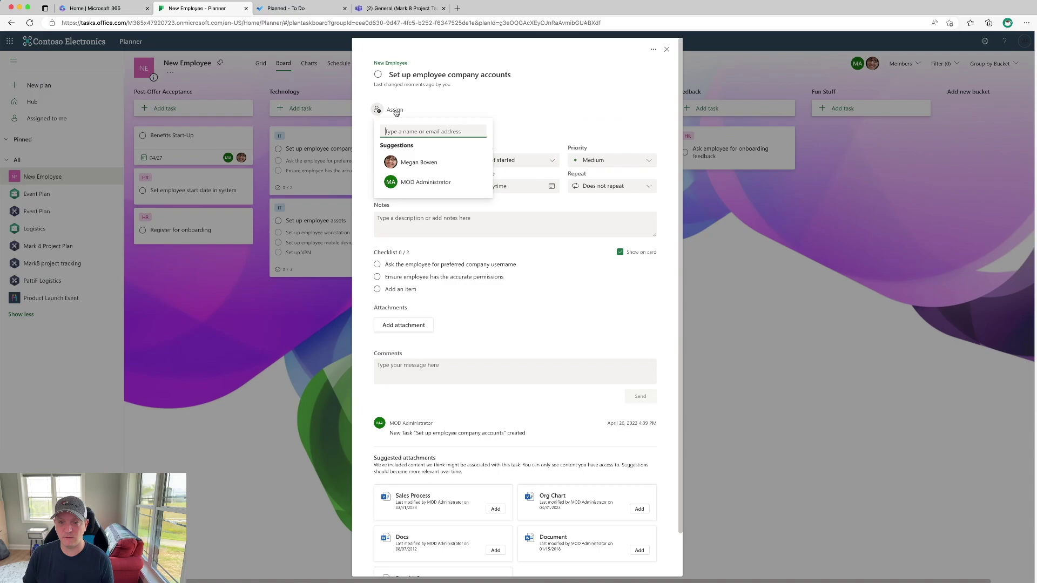
{"action": "left_click", "coordinate": [402, 184]}
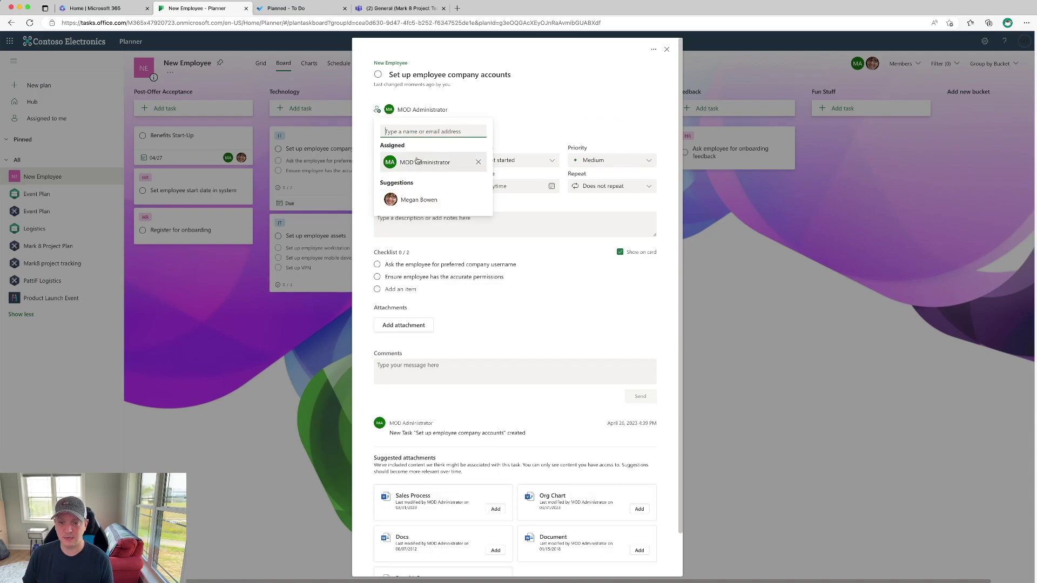
Set the task's priority to Urgent and its due date to 04/26/2023
{"action": "left_click", "coordinate": [596, 158]}
{"action": "left_click", "coordinate": [596, 180]}
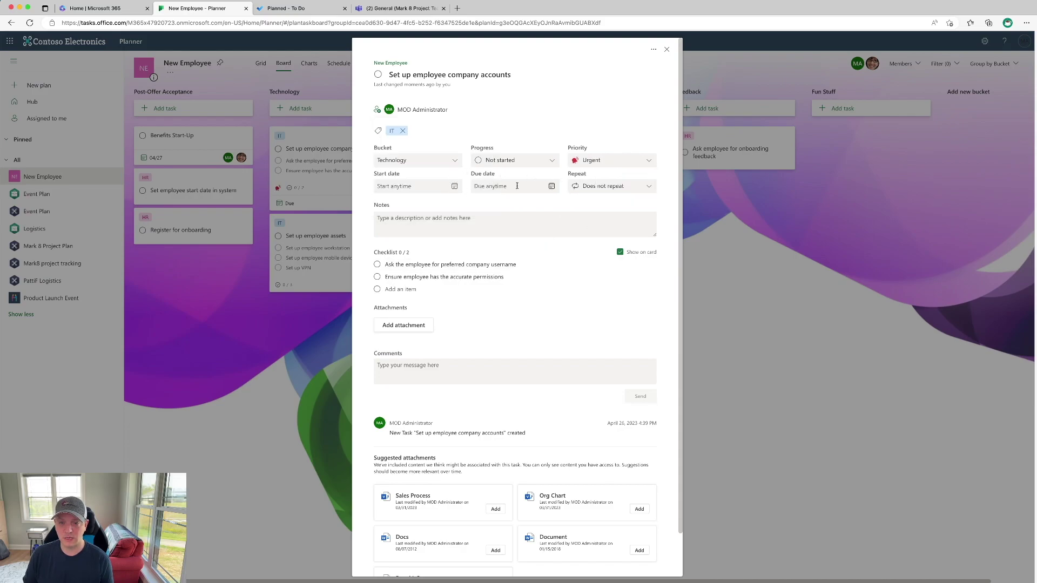
{"action": "left_click", "coordinate": [558, 187]}
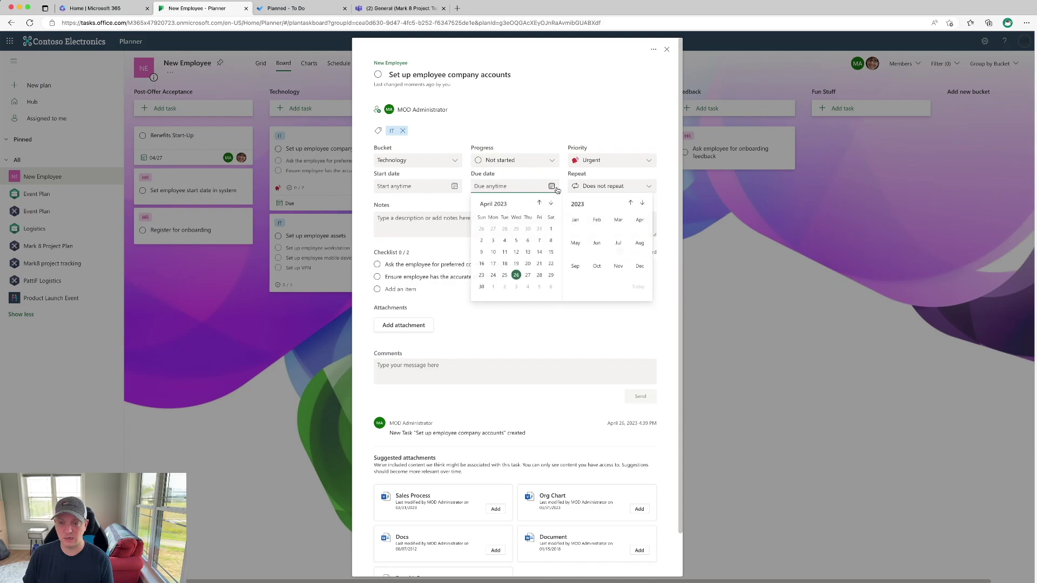
{"action": "left_click", "coordinate": [520, 275]}
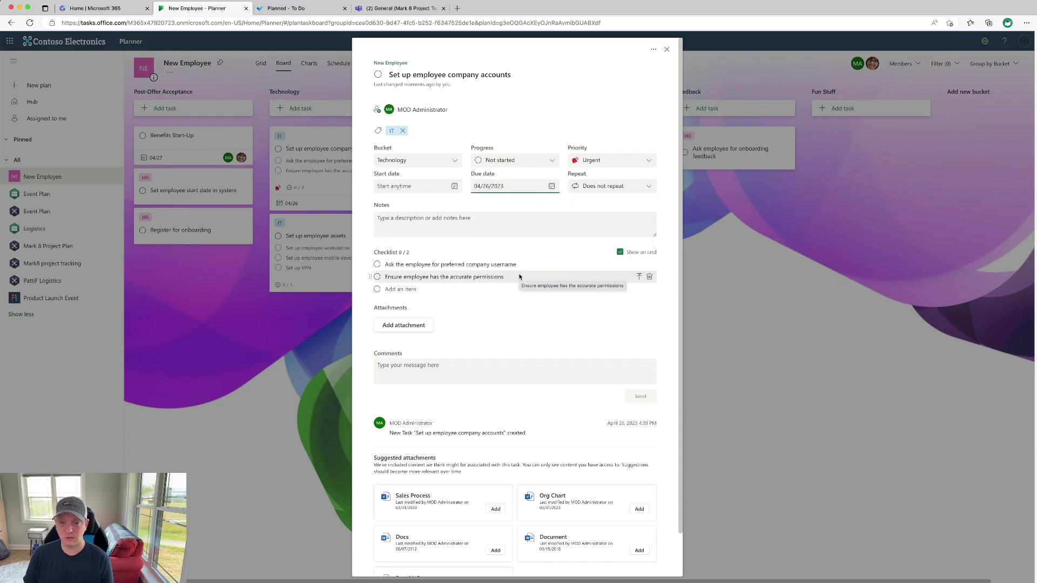
Attach the suggested files Docs and Sales Process to the task
{"action": "scroll", "coordinate": [619, 437], "scroll_direction": "down", "scroll_amount": 2}
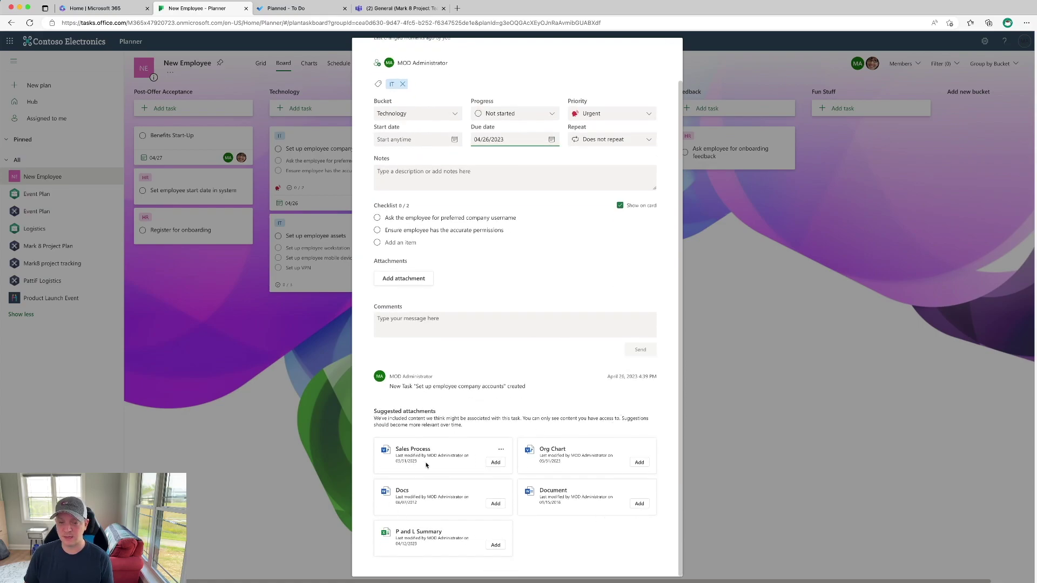
{"action": "left_click", "coordinate": [496, 505]}
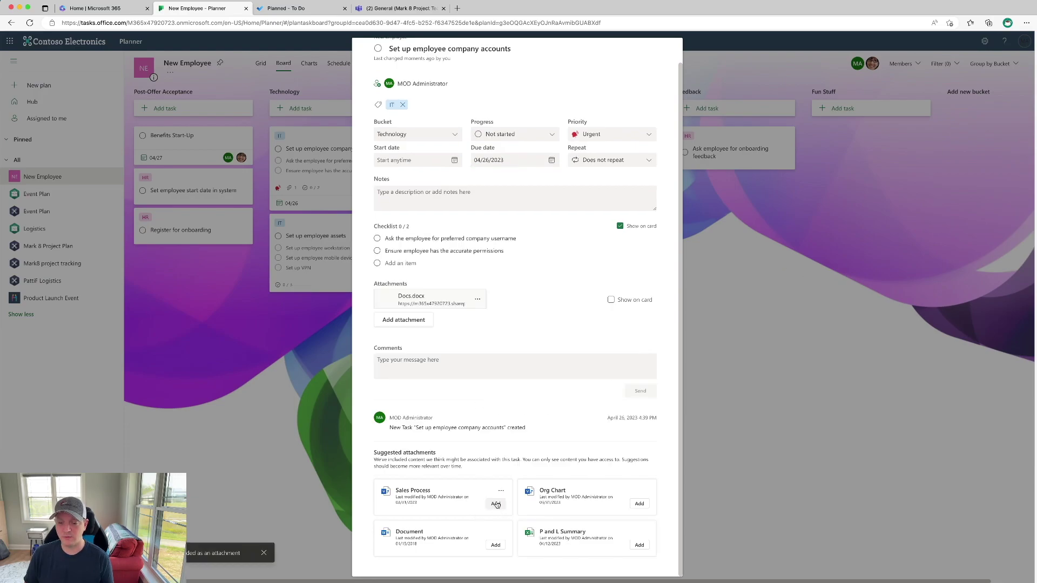
{"action": "left_click", "coordinate": [496, 504]}
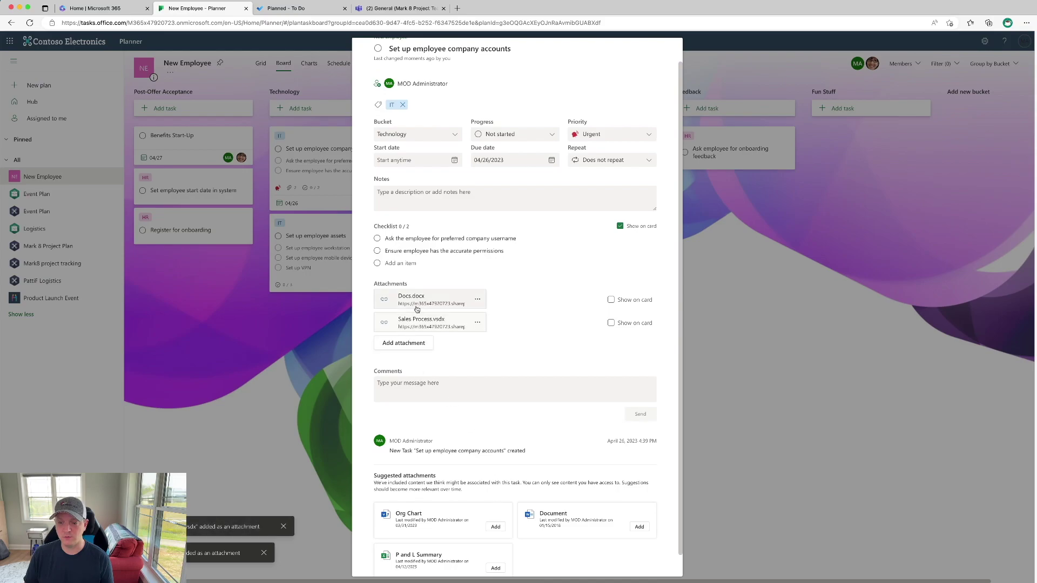
Try showing the Docs.docx and Sales Process.vsdx attachments on the card in turn, and switch the card back to showing the checklist
{"action": "left_click", "coordinate": [611, 300]}
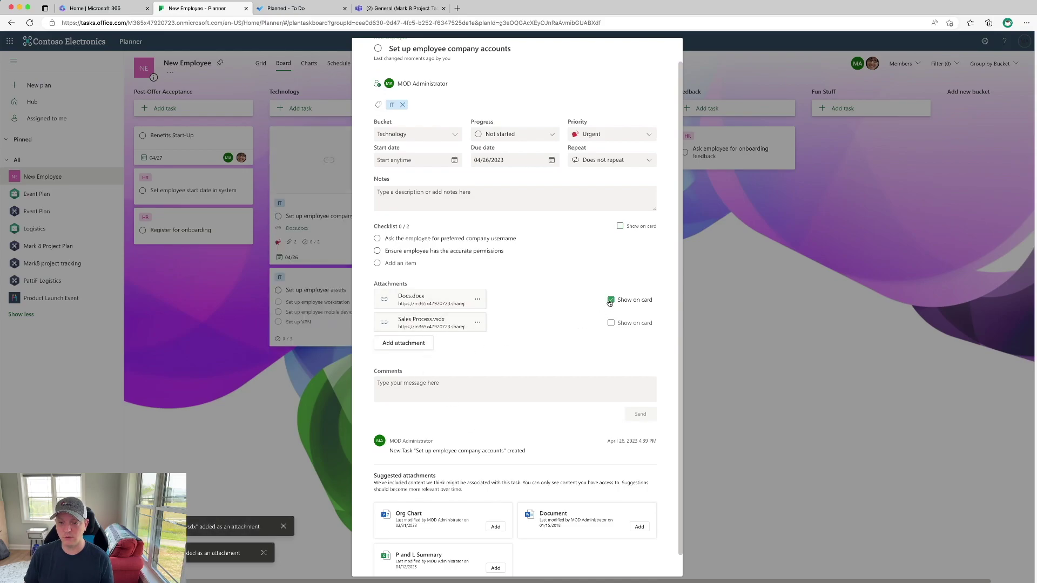
{"action": "left_click", "coordinate": [611, 324]}
{"action": "left_click", "coordinate": [620, 225]}
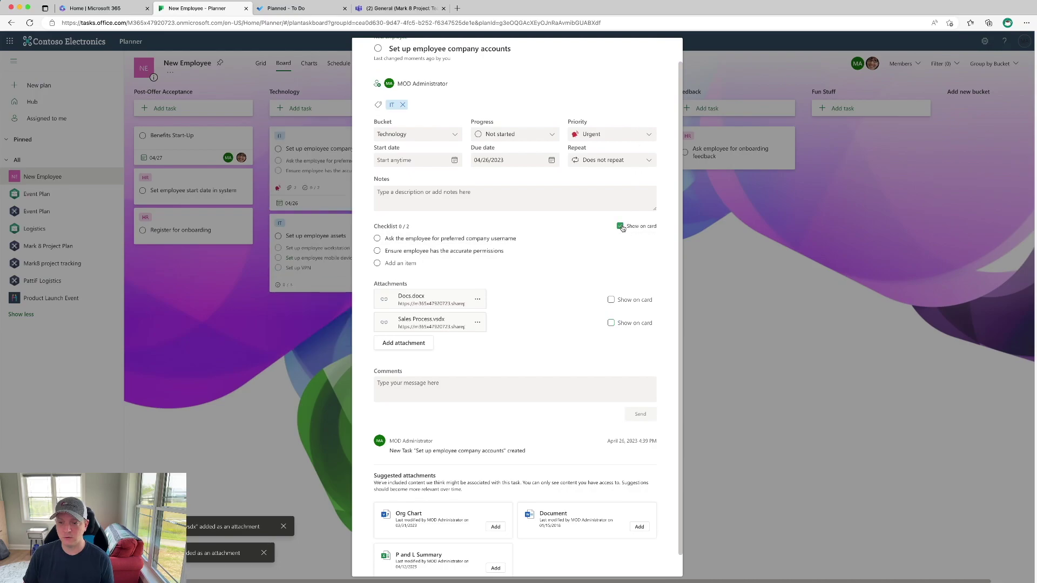
Close the task details, reopen them from the board card to check the attachments, and close them again
{"action": "scroll", "coordinate": [630, 204], "scroll_direction": "up", "scroll_amount": 1}
{"action": "left_click", "coordinate": [666, 49]}
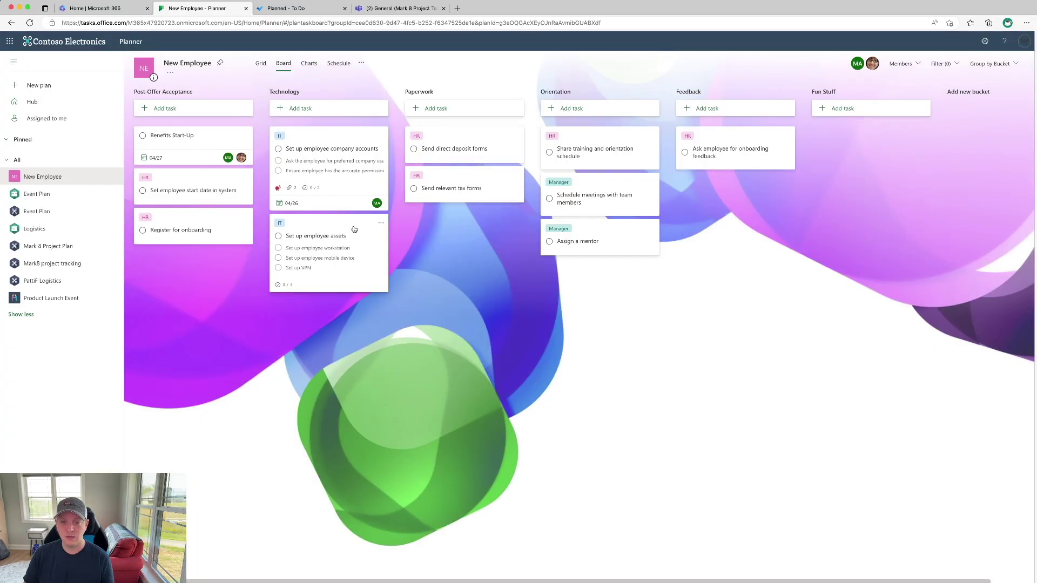
{"action": "left_click", "coordinate": [291, 192]}
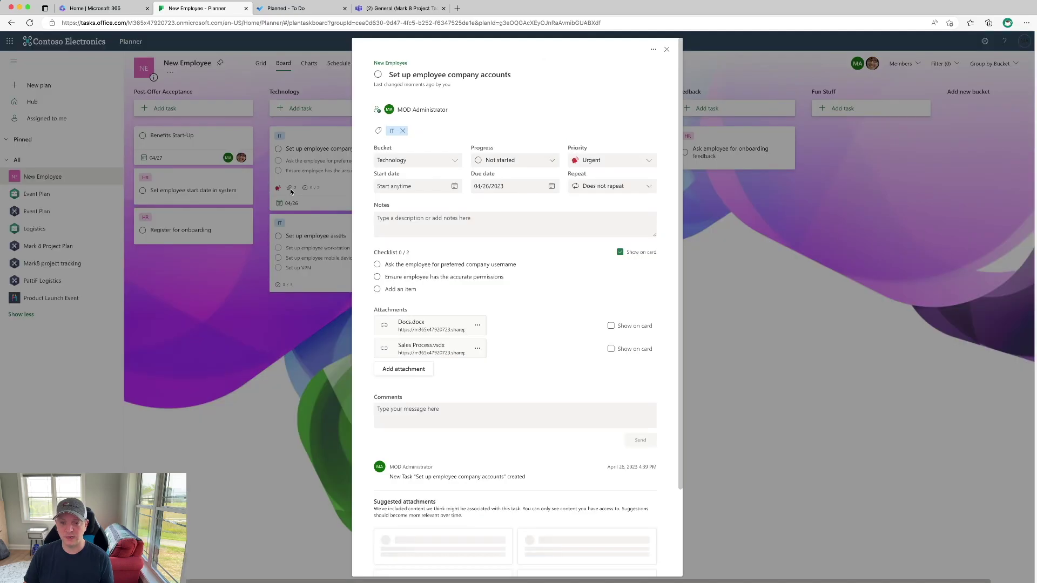
{"action": "left_click", "coordinate": [668, 50]}
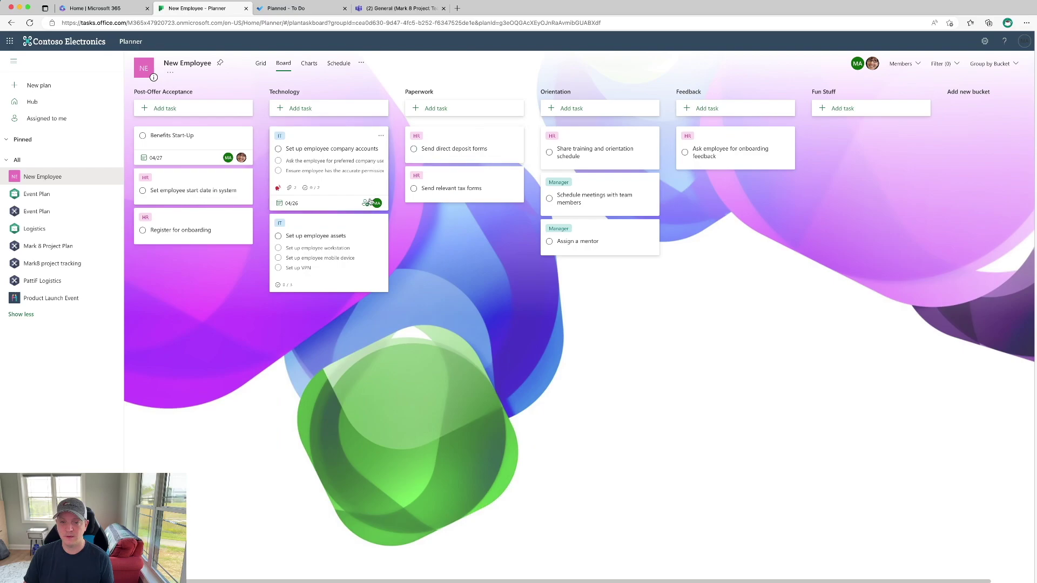
Assign a suggested plan member and another colleague found by name search to Set up employee company accounts directly from its board card
{"action": "left_click", "coordinate": [366, 204]}
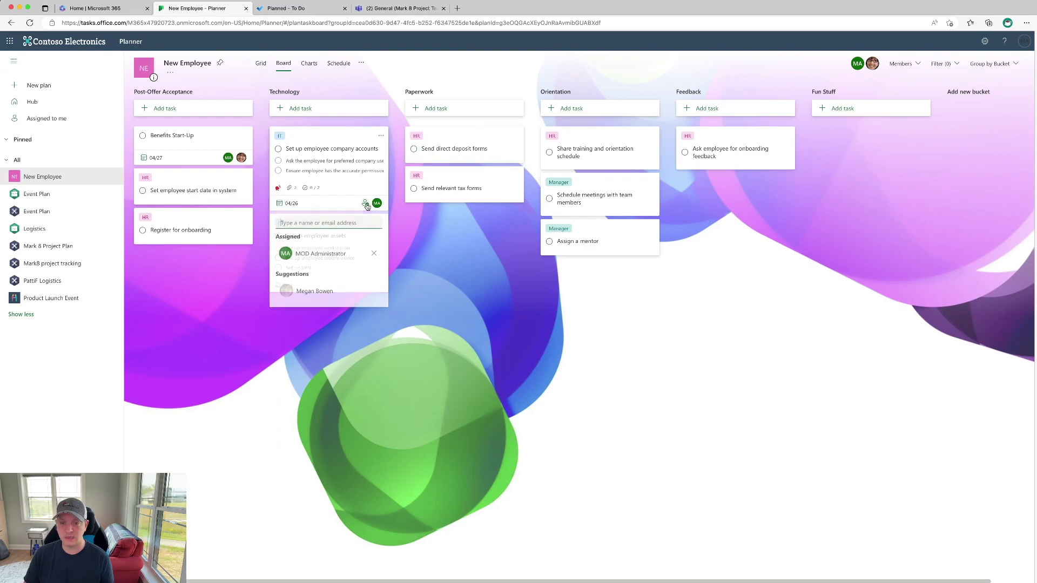
{"action": "left_click", "coordinate": [324, 292]}
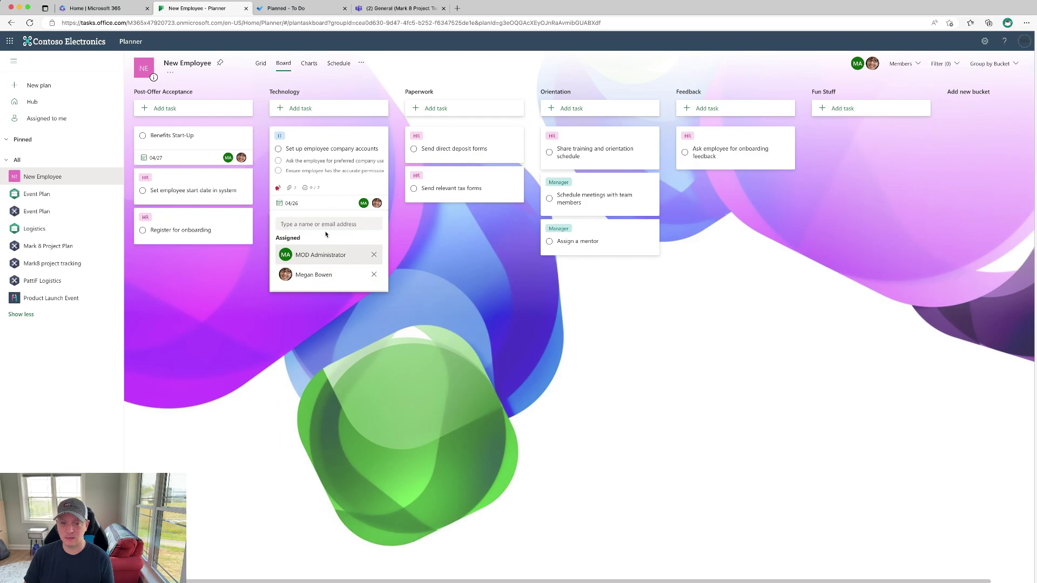
{"action": "left_click", "coordinate": [351, 225]}
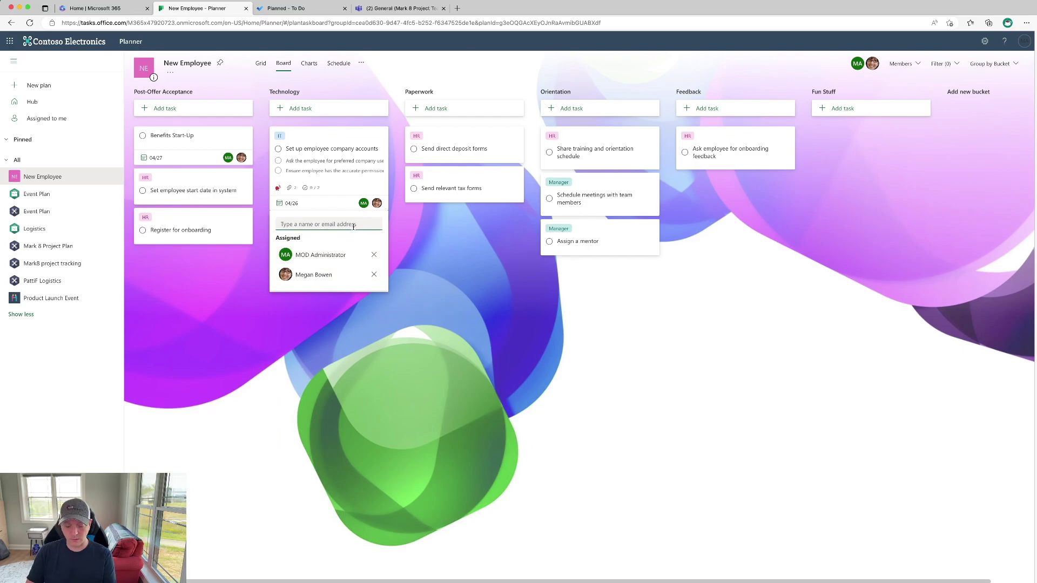
{"action": "type", "text": "rob"}
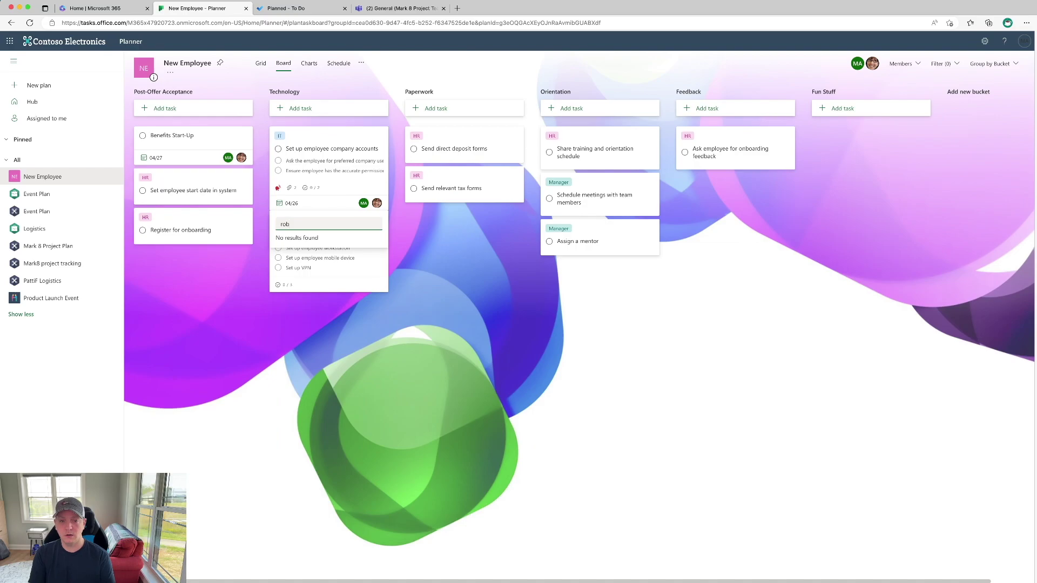
{"action": "left_click", "coordinate": [330, 256]}
{"action": "left_click", "coordinate": [565, 324]}
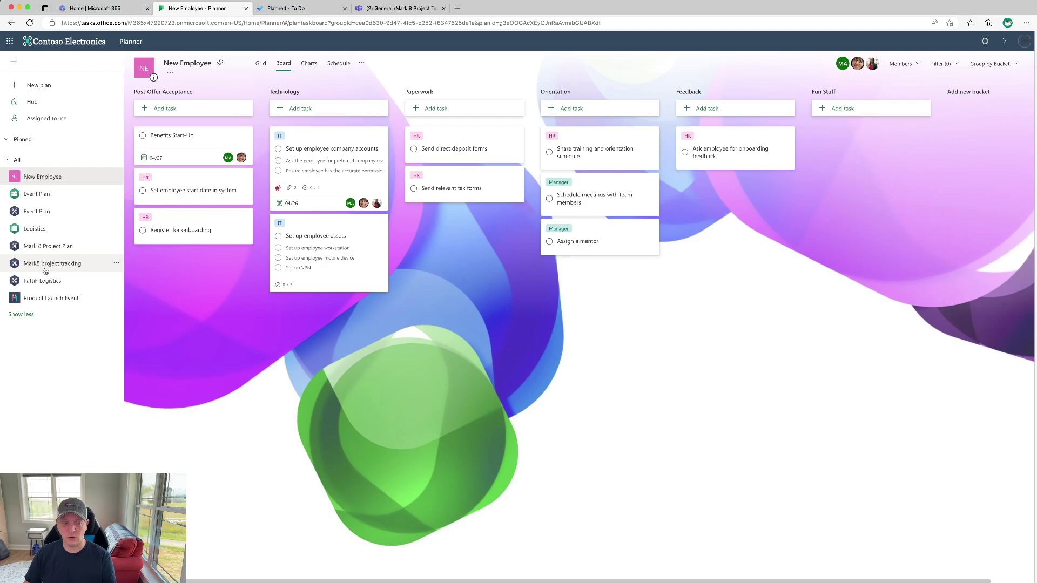
Open the Mark 8 Project Plan and dismiss its introductory tip
{"action": "left_click", "coordinate": [60, 246]}
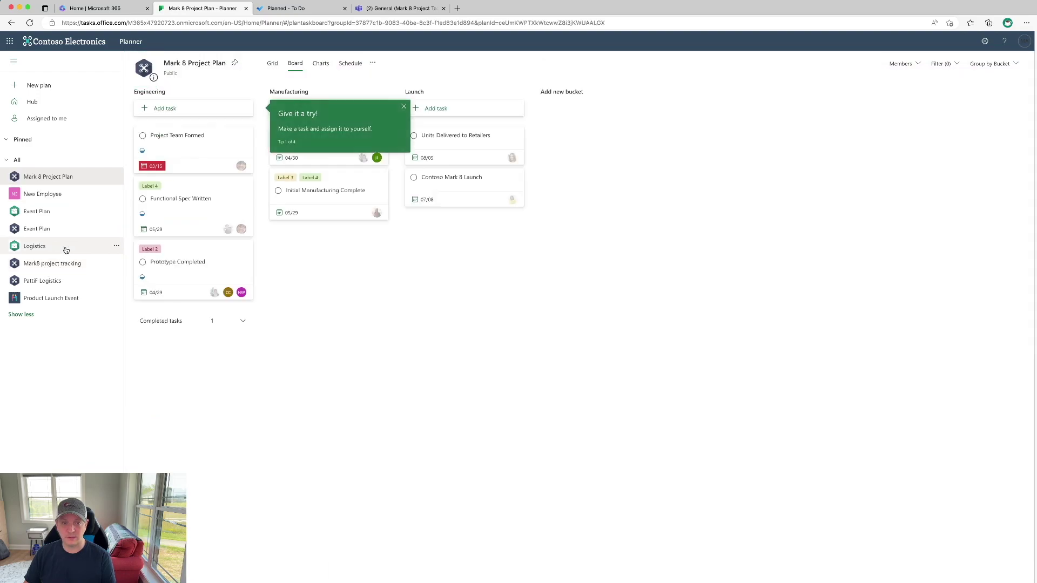
{"action": "left_click", "coordinate": [403, 108]}
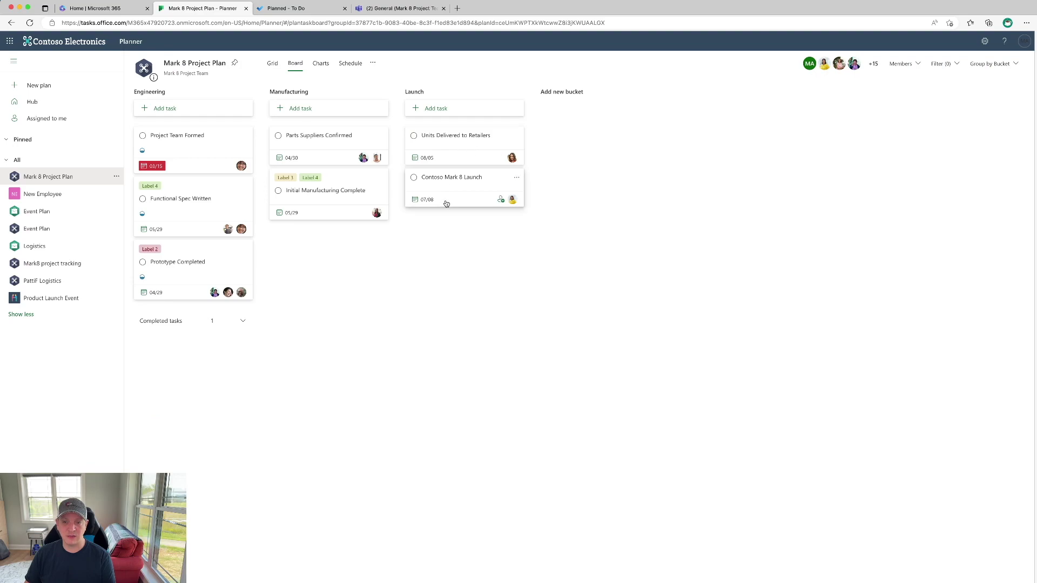
Move the Units Delivered to Retailers task to the Manufacturing bucket and the Prototype Completed task to the Launch bucket
{"action": "left_click_drag", "start_coordinate": [443, 149], "coordinate": [290, 252]}
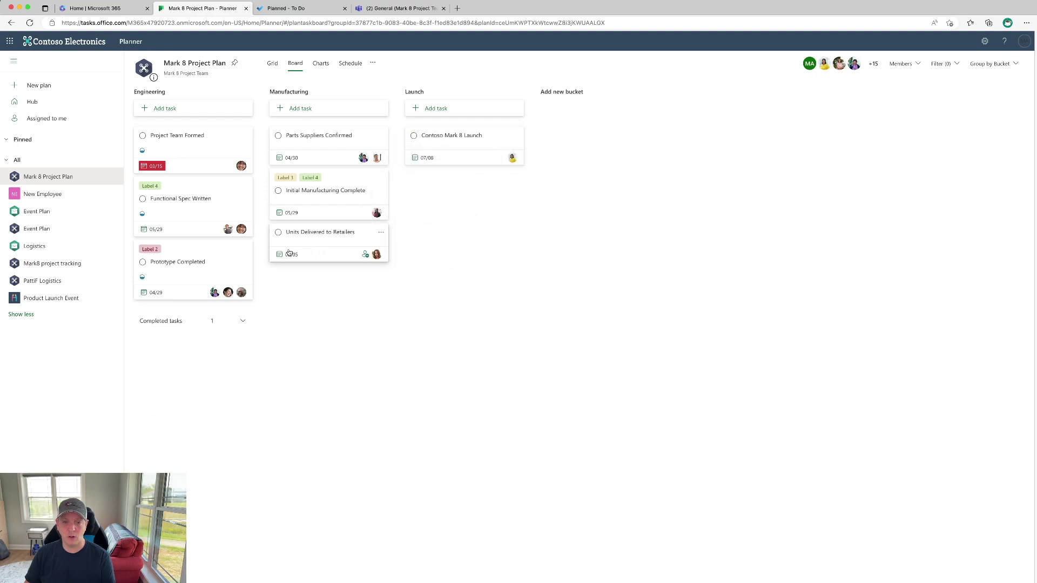
{"action": "left_click_drag", "start_coordinate": [218, 266], "coordinate": [479, 206]}
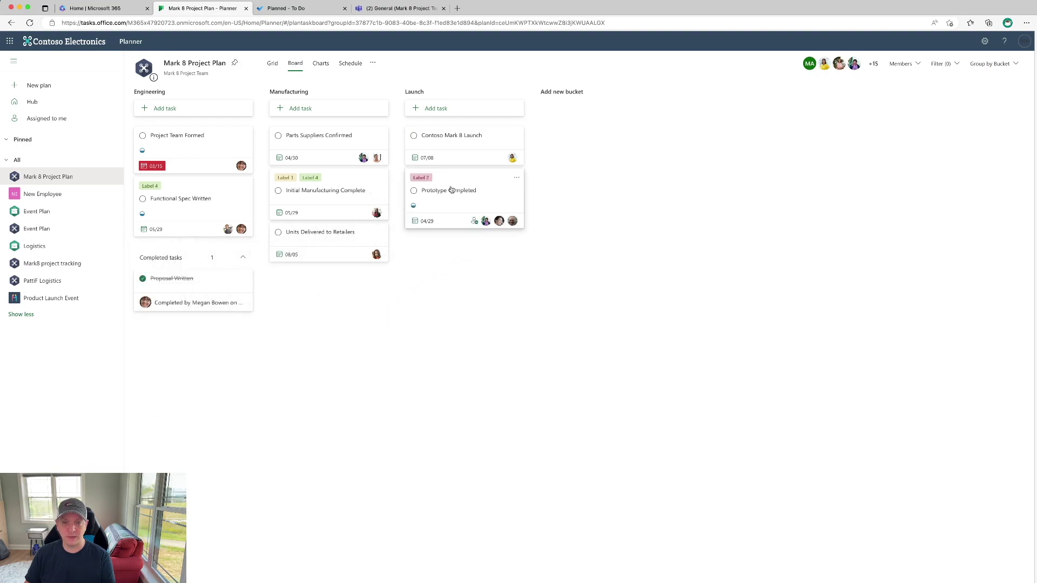
Move Prototype Completed into the Engineering bucket's completed tasks and return Units Delivered to Retailers to the Launch bucket
{"action": "left_click_drag", "start_coordinate": [465, 190], "coordinate": [187, 259]}
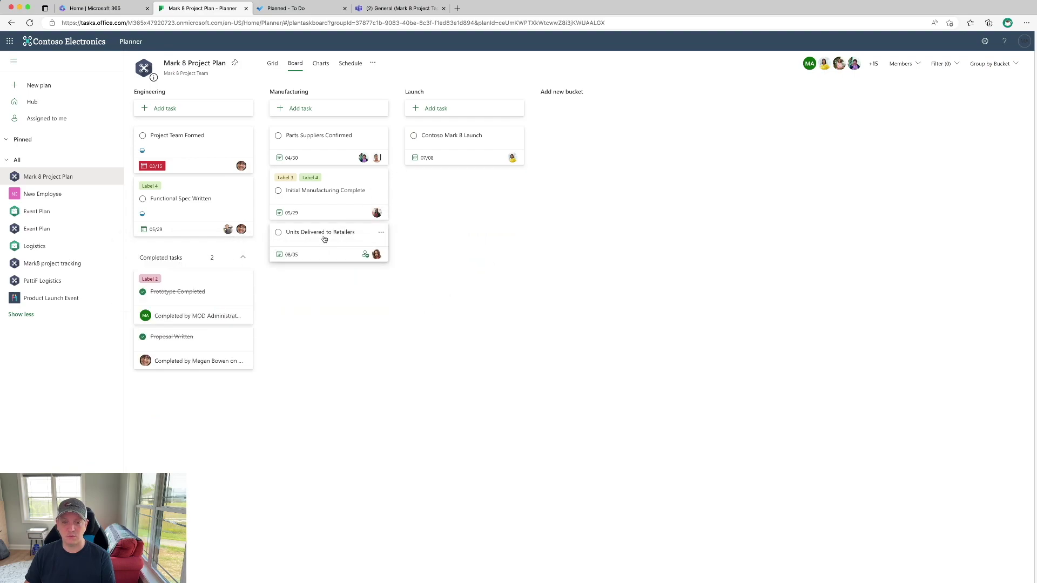
{"action": "left_click_drag", "start_coordinate": [324, 244], "coordinate": [466, 193]}
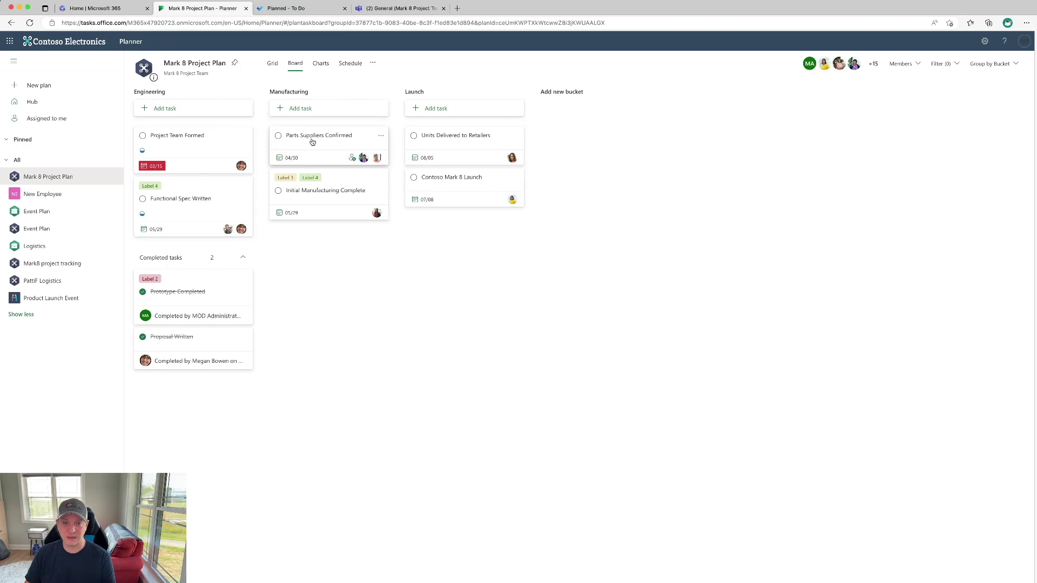
Review the plan's tasks in the Grid view and its status, bucket, priority and member charts
{"action": "left_click", "coordinate": [272, 64]}
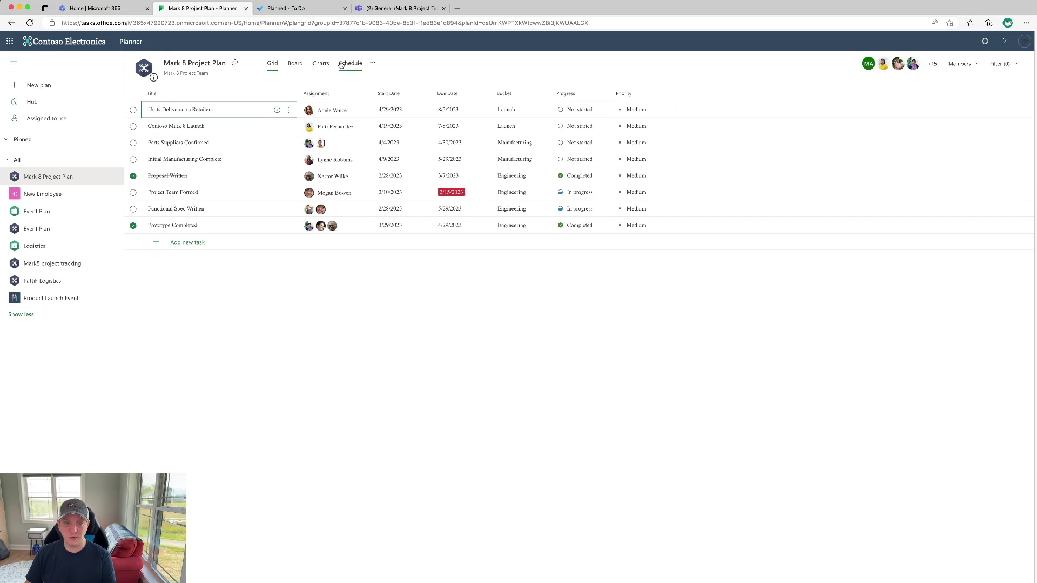
{"action": "left_click", "coordinate": [320, 63]}
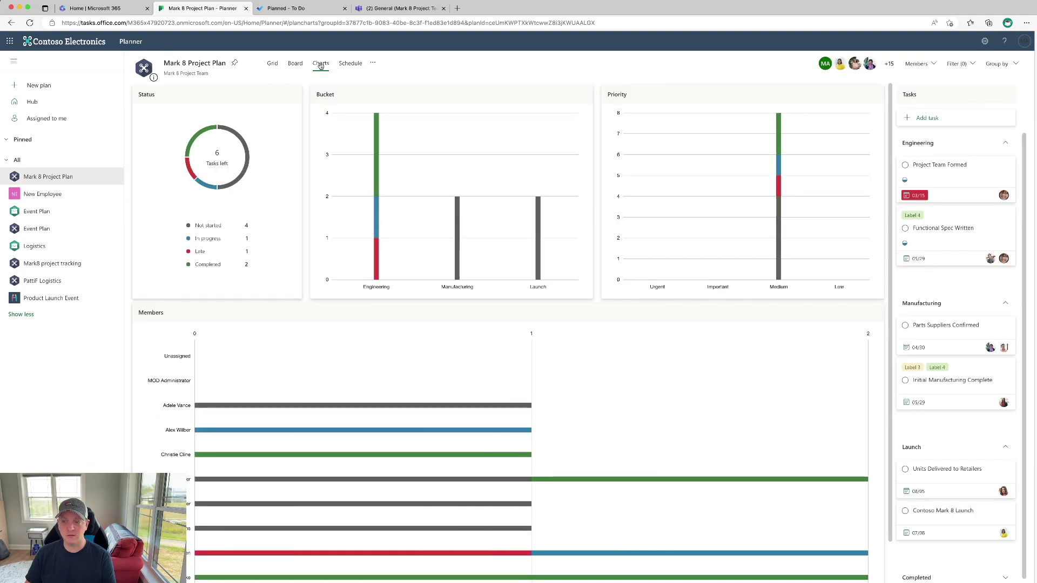
{"action": "scroll", "coordinate": [695, 433], "scroll_direction": "down", "scroll_amount": 1}
{"action": "scroll", "coordinate": [695, 433], "scroll_direction": "down", "scroll_amount": 2}
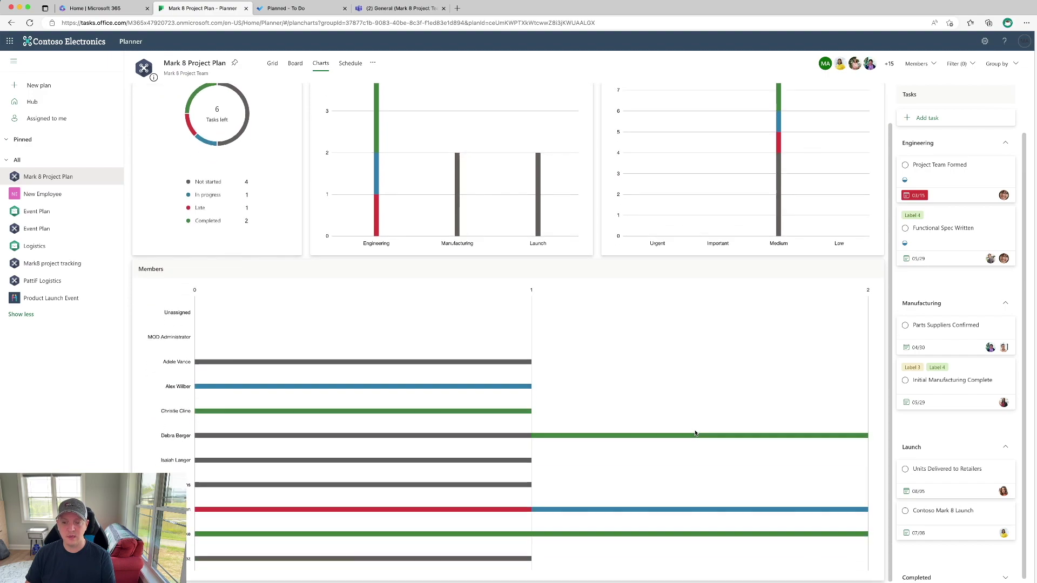
{"action": "scroll", "coordinate": [695, 433], "scroll_direction": "up", "scroll_amount": 2}
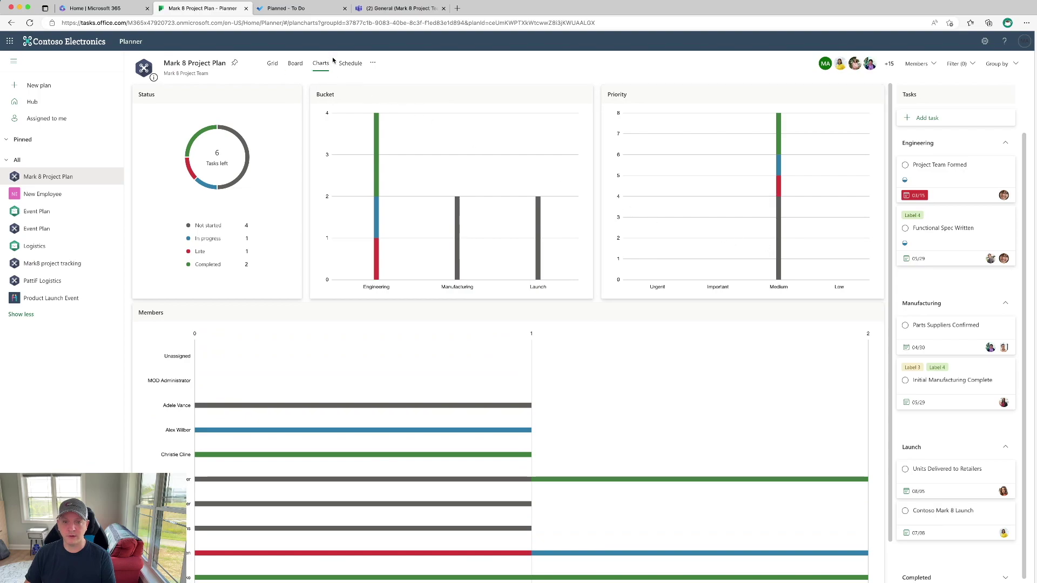
View the plan's monthly Schedule and collapse the Engineering group of unscheduled tasks
{"action": "left_click", "coordinate": [350, 63]}
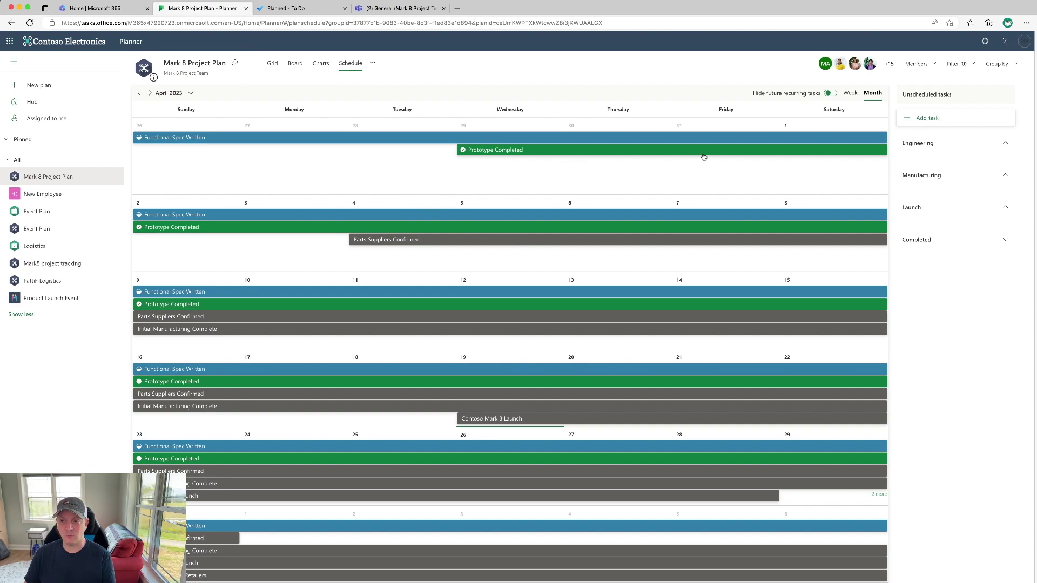
{"action": "left_click", "coordinate": [1002, 144]}
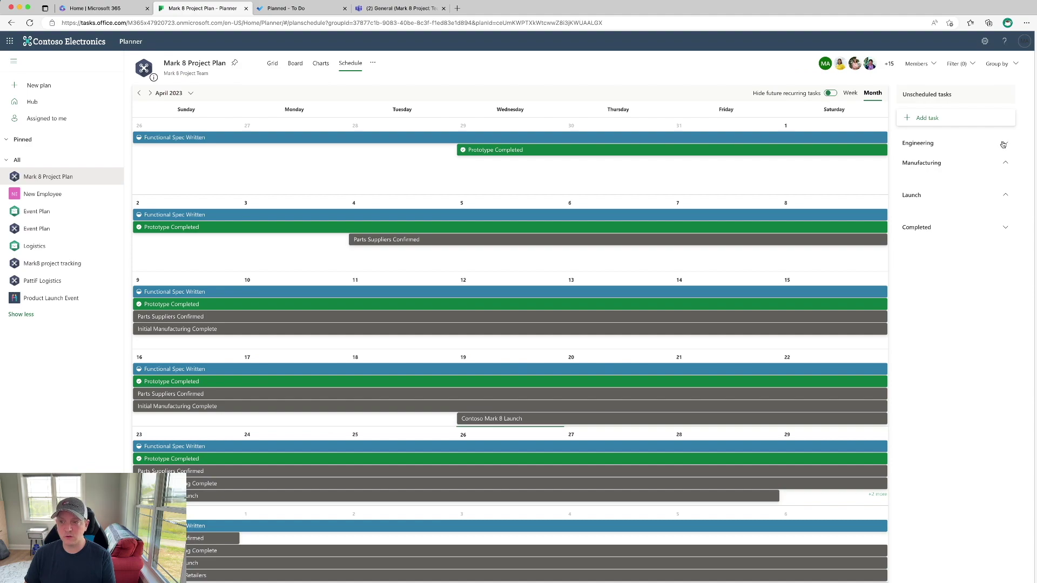
Remove the member who is assigned to the Contoso Mark 8 Launch task from the plan's members
{"action": "left_click", "coordinate": [920, 65]}
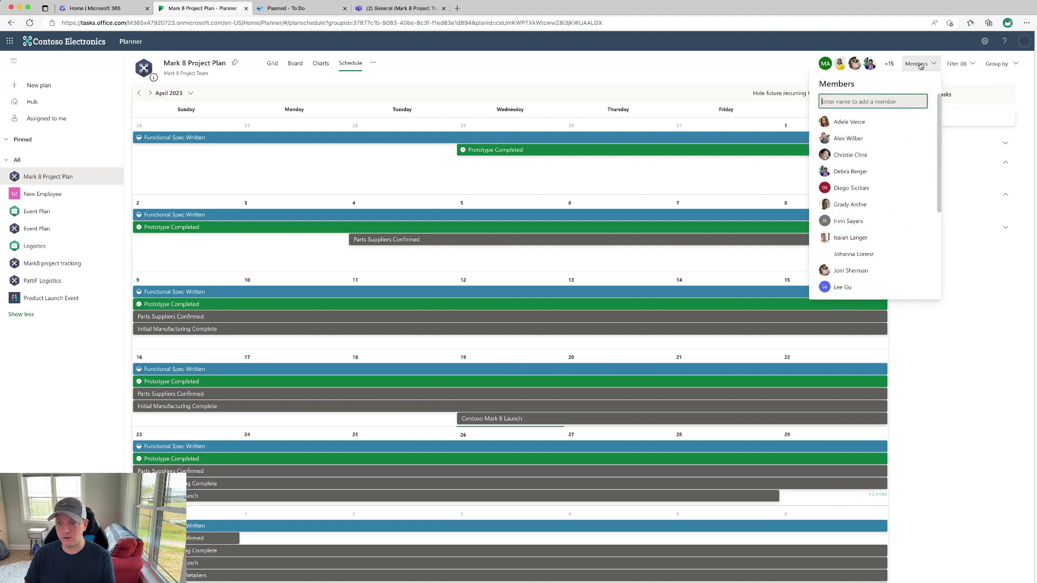
{"action": "scroll", "coordinate": [889, 251], "scroll_direction": "down", "scroll_amount": 3}
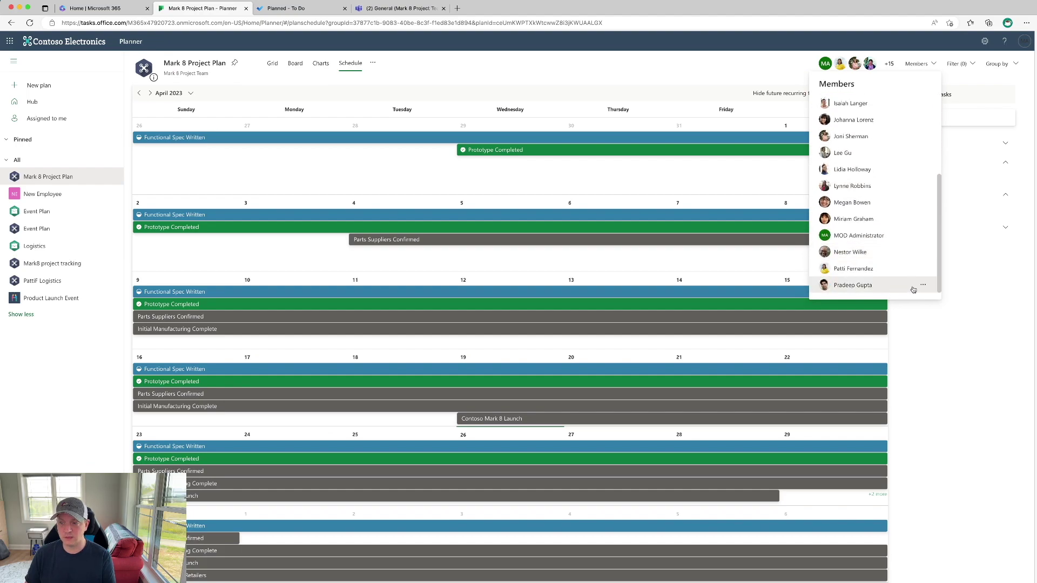
{"action": "left_click", "coordinate": [925, 272]}
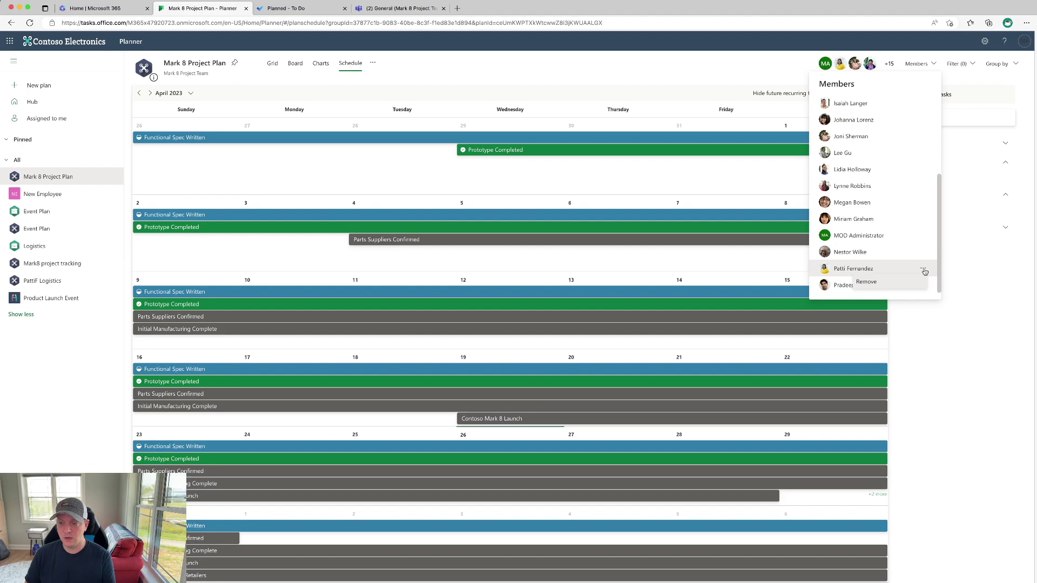
{"action": "left_click", "coordinate": [889, 282]}
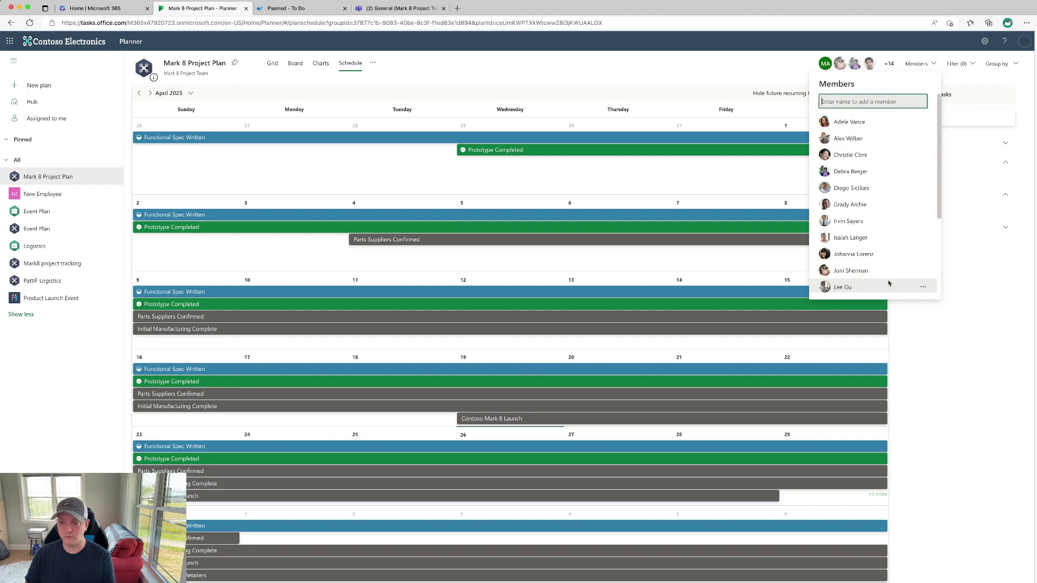
Close the member list and group the Schedule's unscheduled tasks by Assigned to
{"action": "left_click", "coordinate": [984, 271]}
{"action": "left_click", "coordinate": [997, 64]}
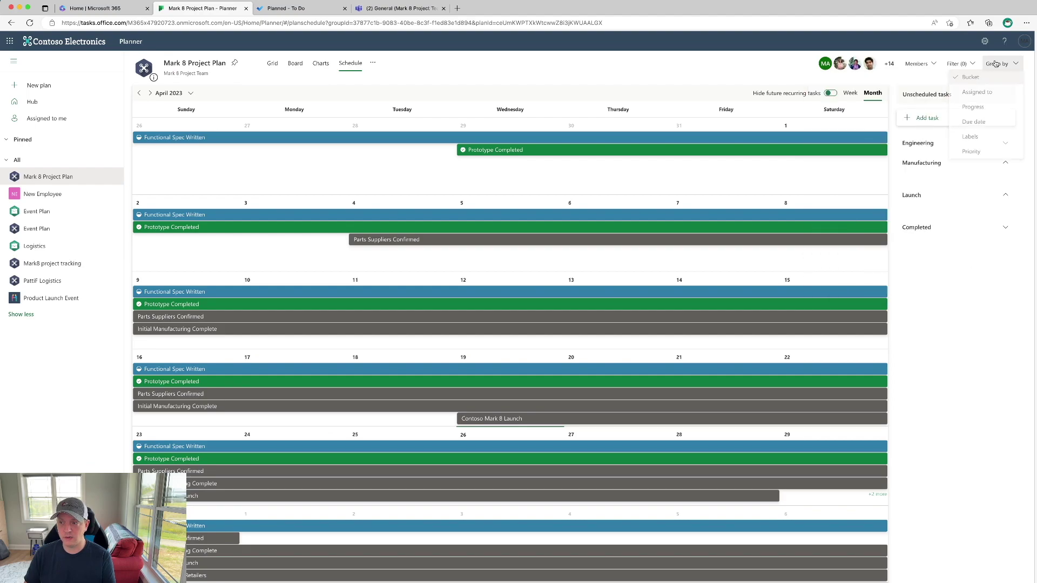
{"action": "left_click", "coordinate": [992, 94]}
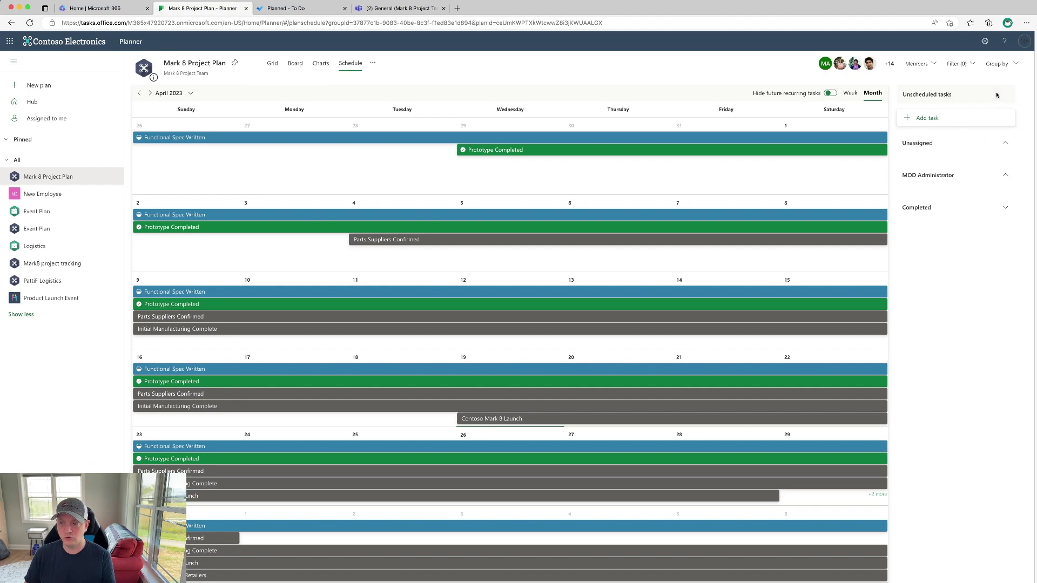
Show the plan in the Grid view and filter it to tasks assigned to the first assignee of Functional Spec Written
{"action": "left_click", "coordinate": [272, 64]}
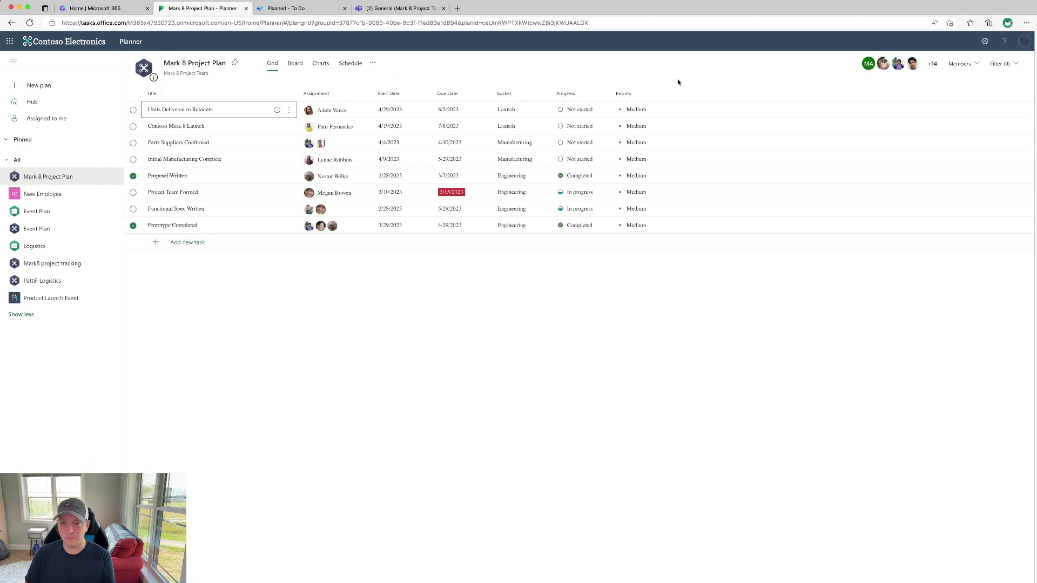
{"action": "left_click", "coordinate": [998, 63]}
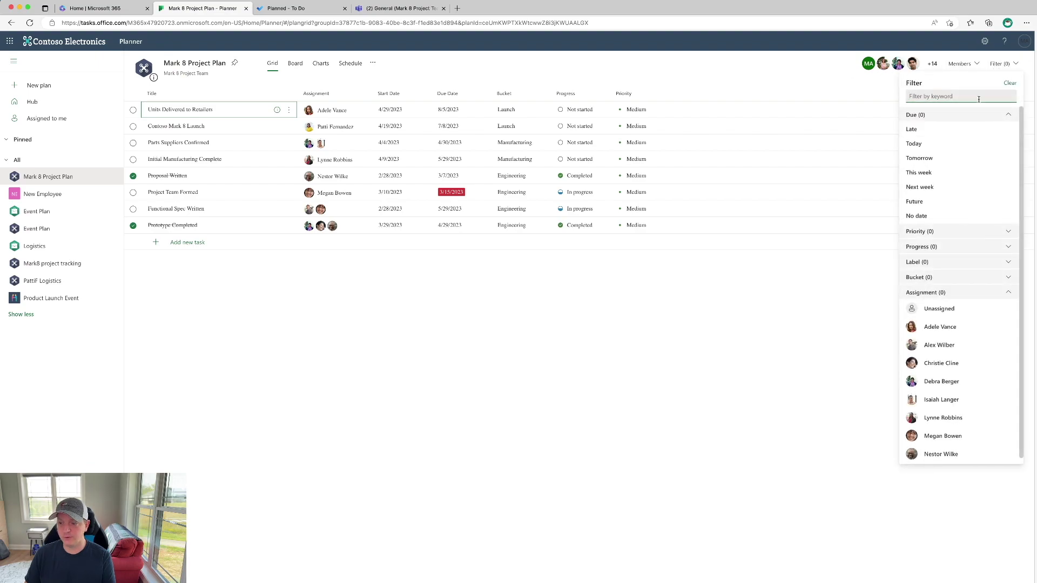
{"action": "left_click", "coordinate": [944, 353]}
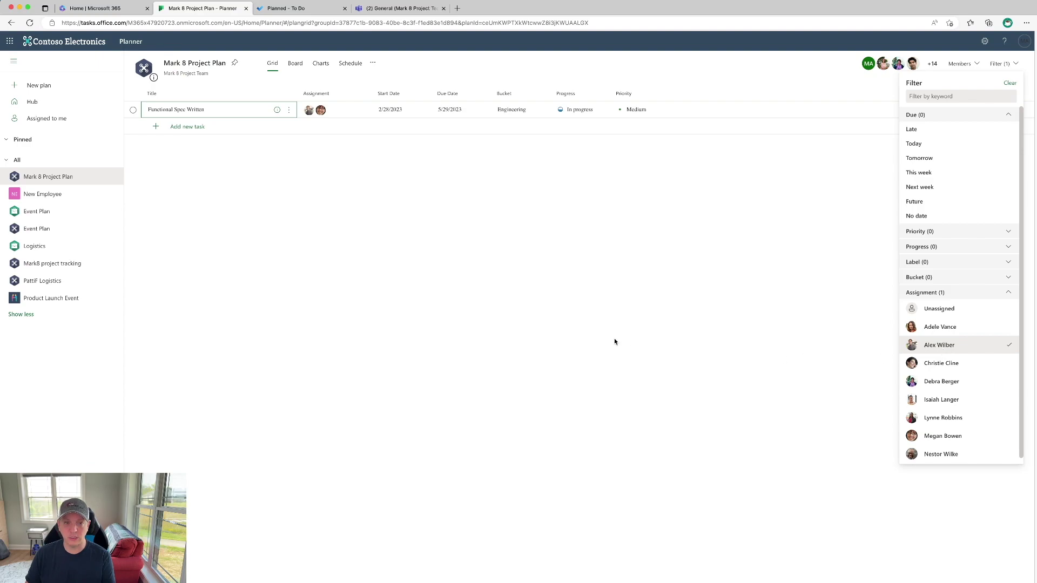
{"action": "left_click", "coordinate": [999, 64]}
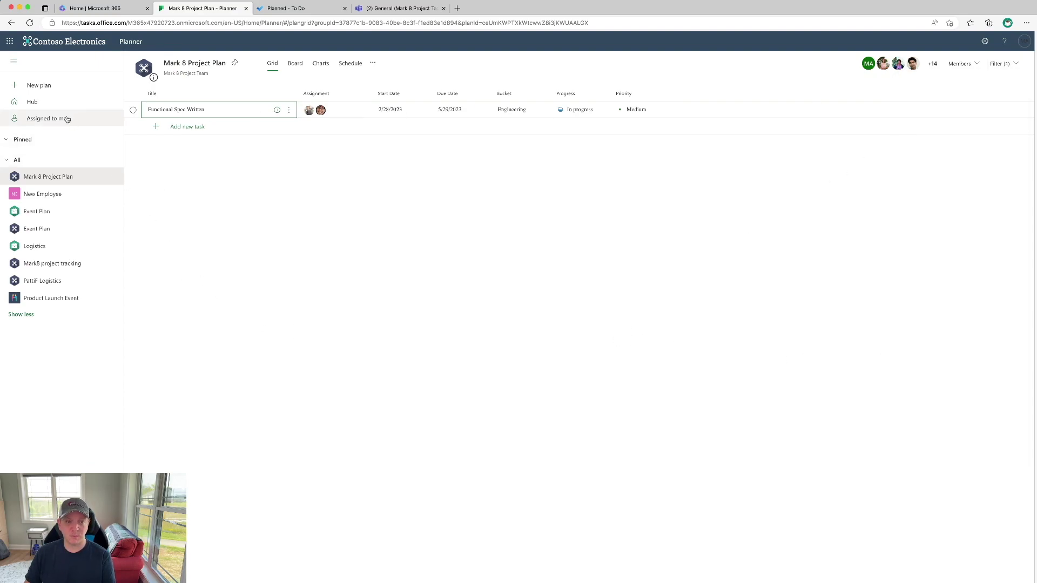
Browse all plans in the Hub and open the board of tasks assigned to the signed-in account
{"action": "left_click", "coordinate": [49, 104]}
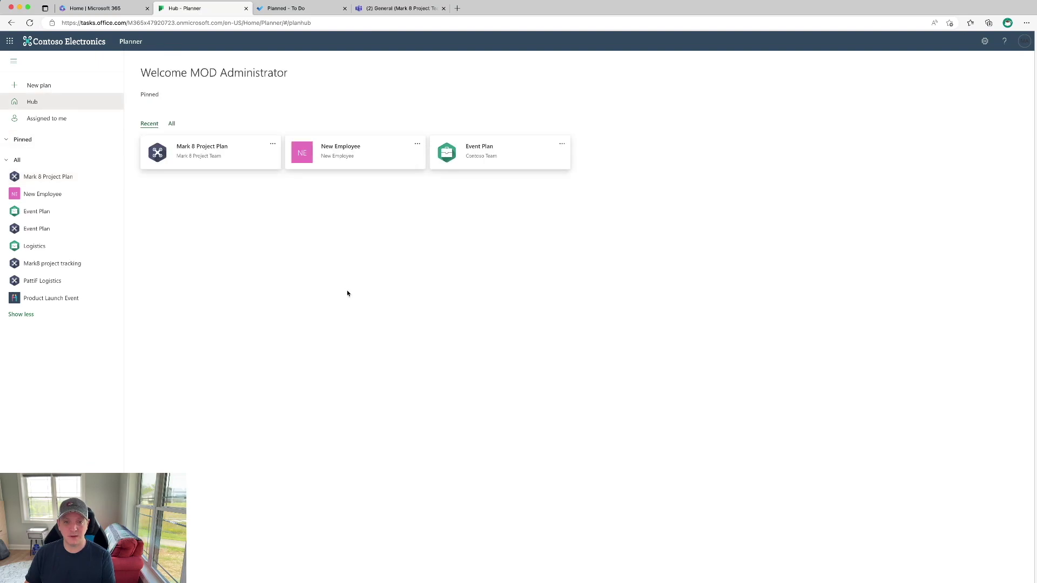
{"action": "left_click", "coordinate": [171, 124]}
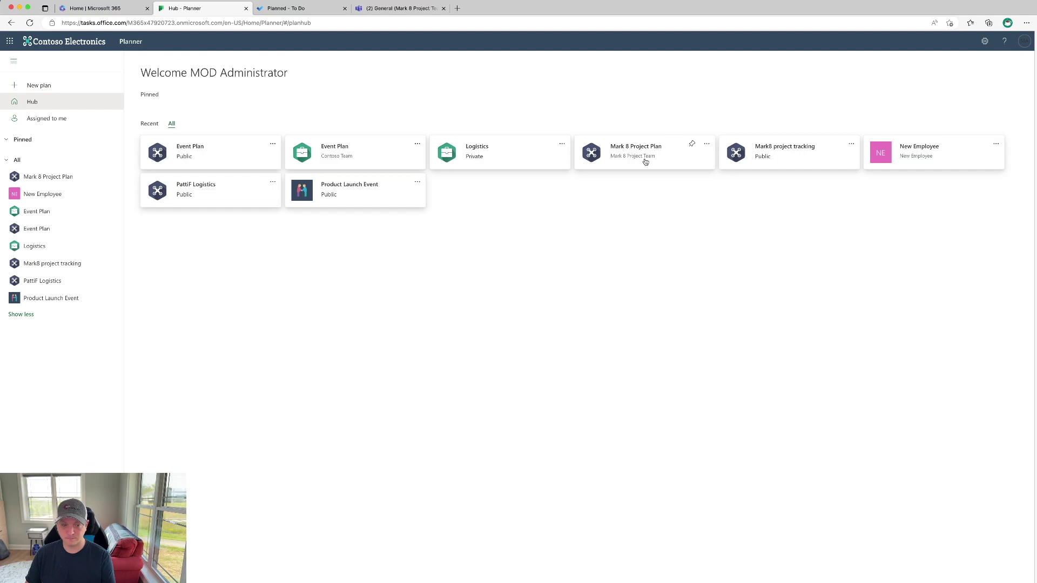
{"action": "left_click", "coordinate": [60, 118]}
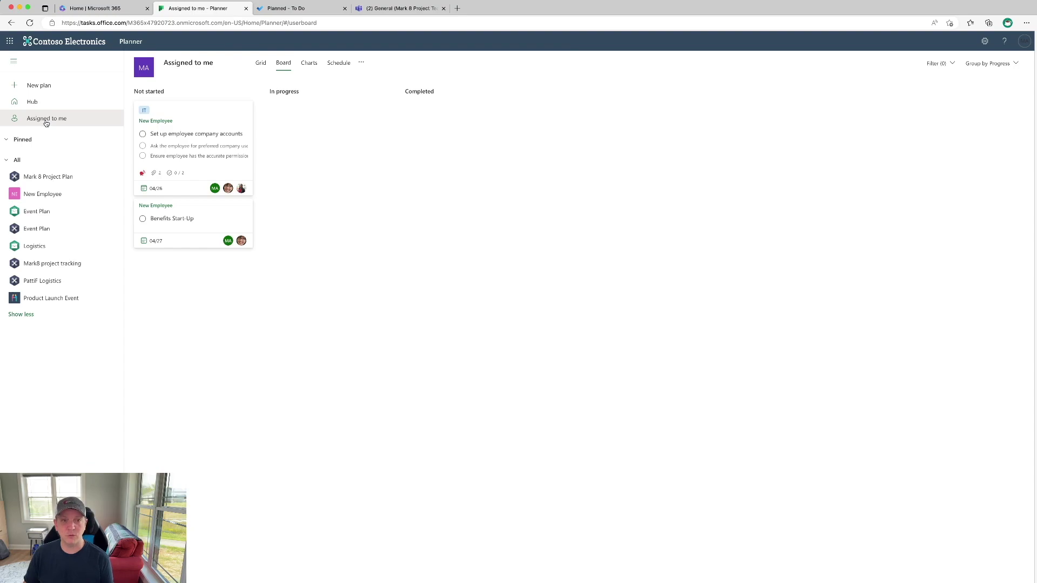
Switch to To Do and complete the Benefits Start-Up task in the Assigned to me list
{"action": "left_click", "coordinate": [297, 14]}
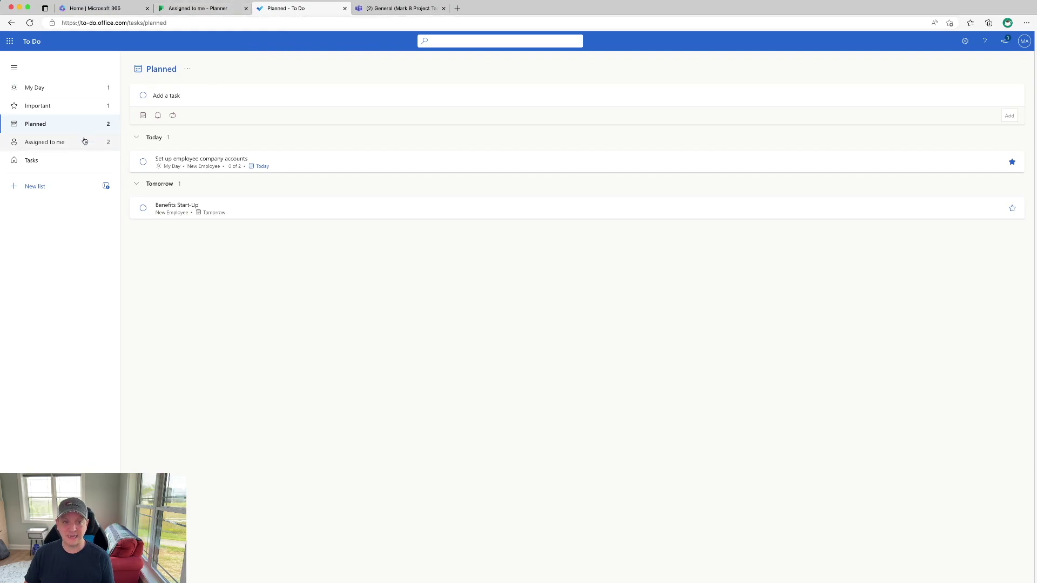
{"action": "left_click", "coordinate": [64, 143]}
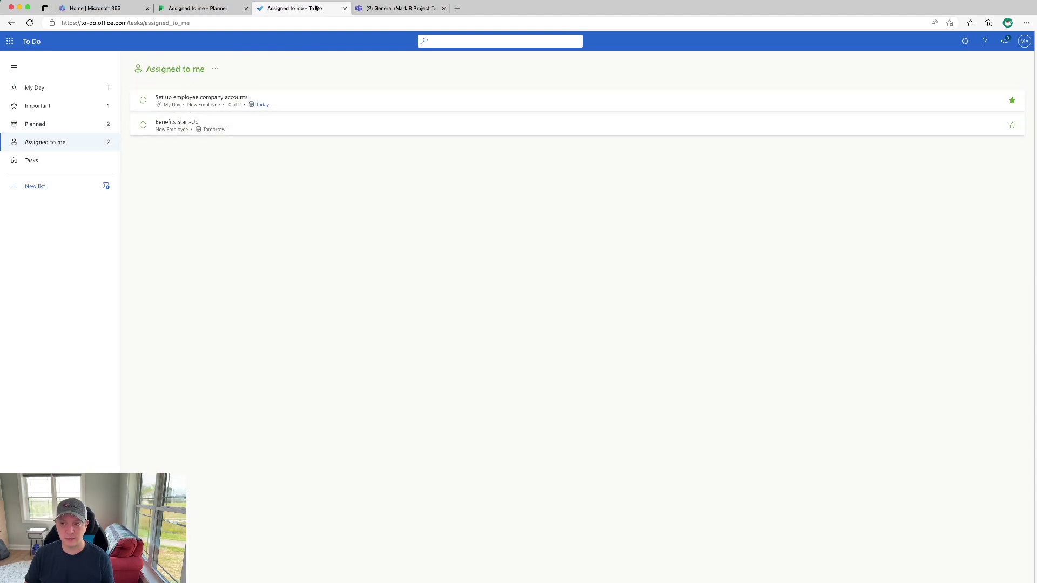
{"action": "left_click", "coordinate": [142, 126]}
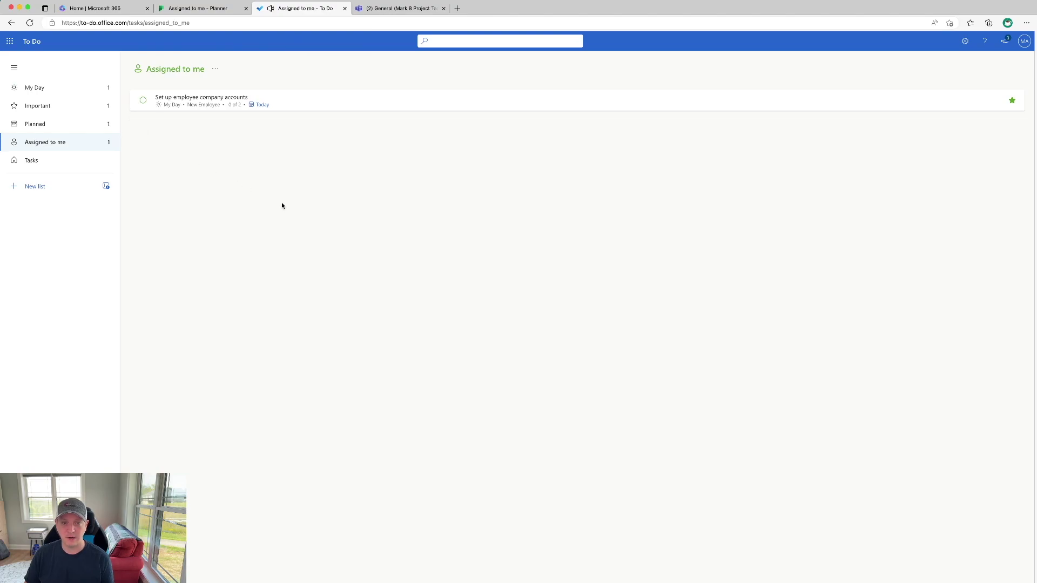
Switch to Planner, refresh the Assigned to me board and check the completion details of the Benefits Start-Up task
{"action": "left_click", "coordinate": [216, 10]}
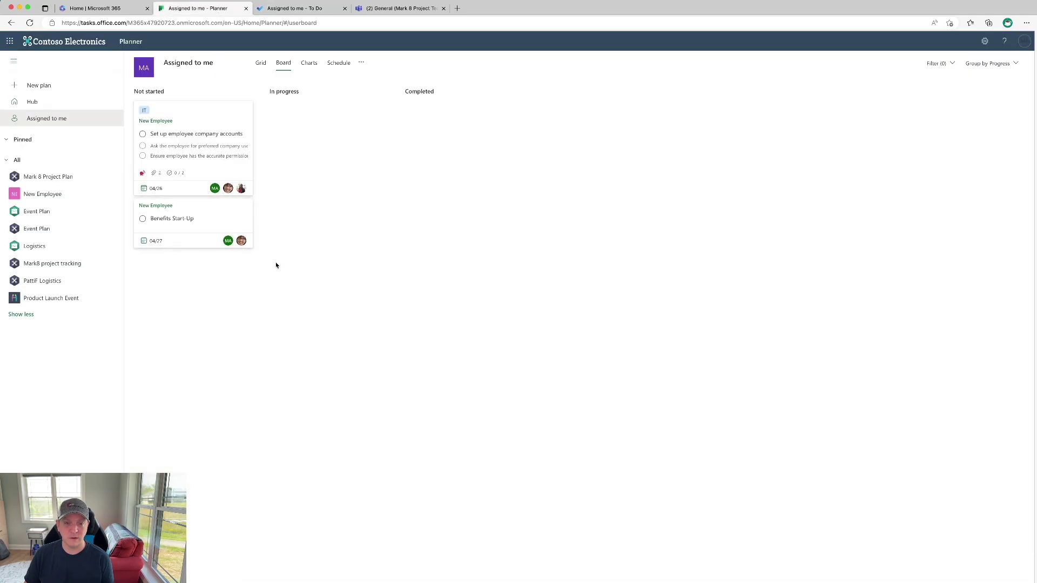
{"action": "left_click", "coordinate": [49, 110]}
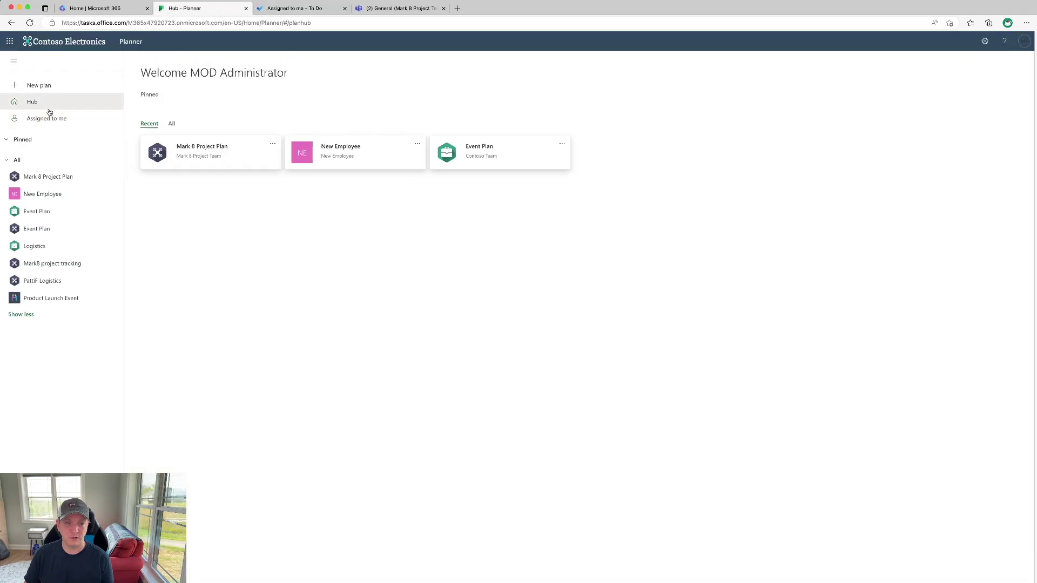
{"action": "left_click", "coordinate": [54, 117]}
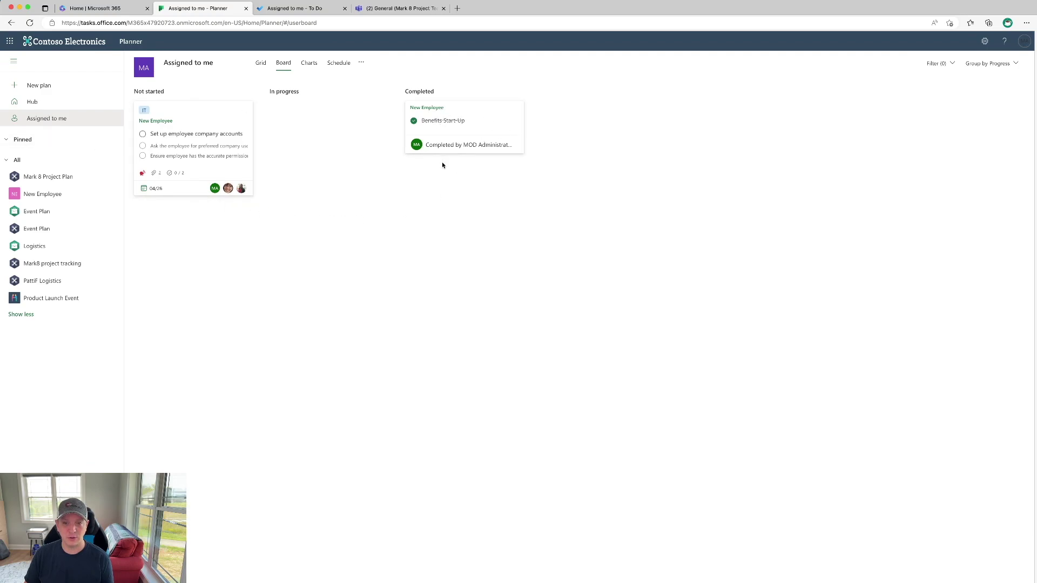
{"action": "left_click", "coordinate": [493, 124]}
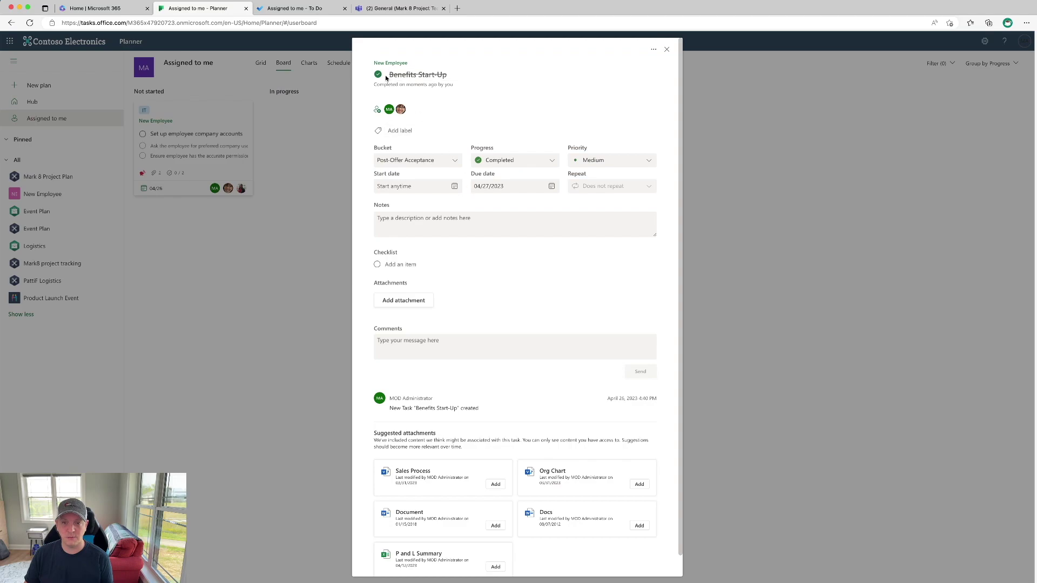
{"action": "left_click_drag", "start_coordinate": [378, 86], "coordinate": [473, 89]}
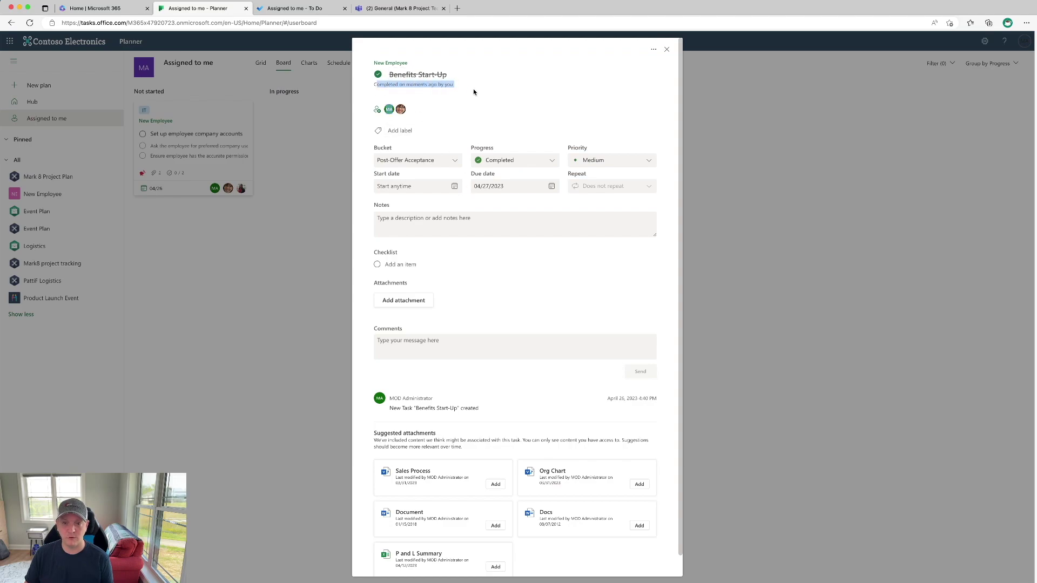
{"action": "left_click", "coordinate": [668, 50]}
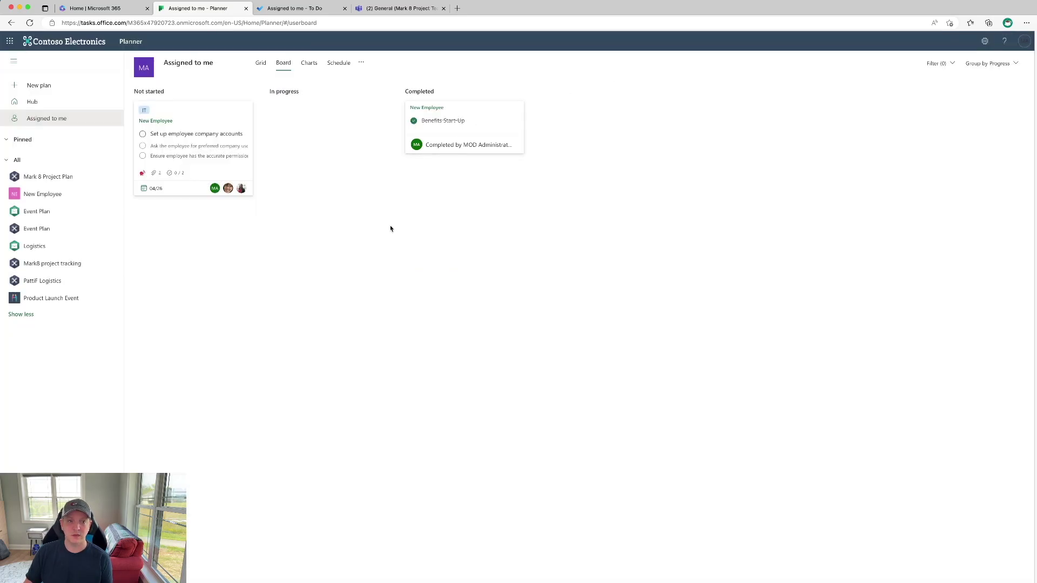
Open Outlook from Microsoft 365 and read the upcoming-tasks email in an enlarged separate window with its blocked content shown
{"action": "left_click", "coordinate": [94, 8]}
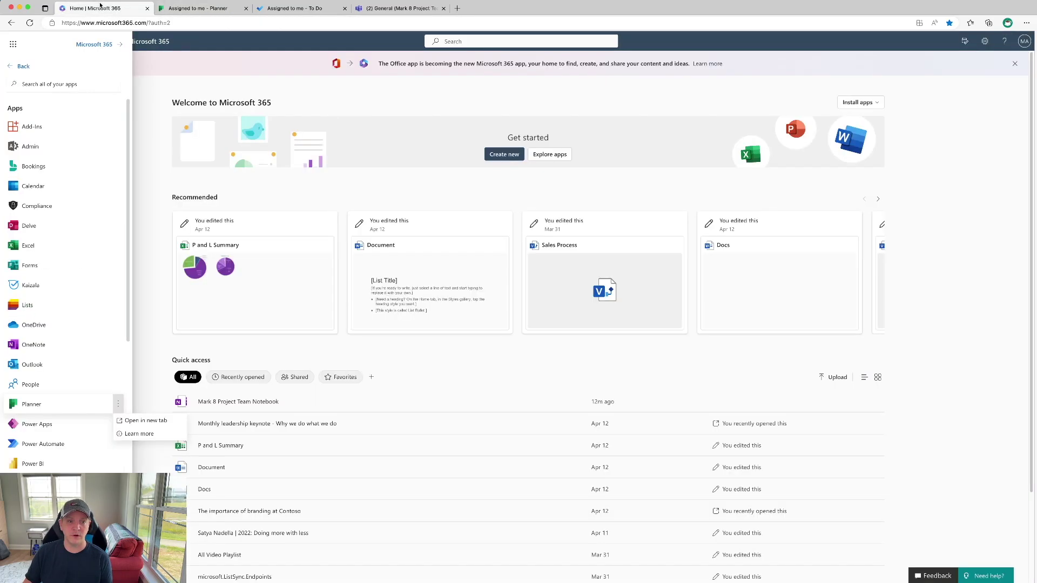
{"action": "left_click", "coordinate": [32, 370]}
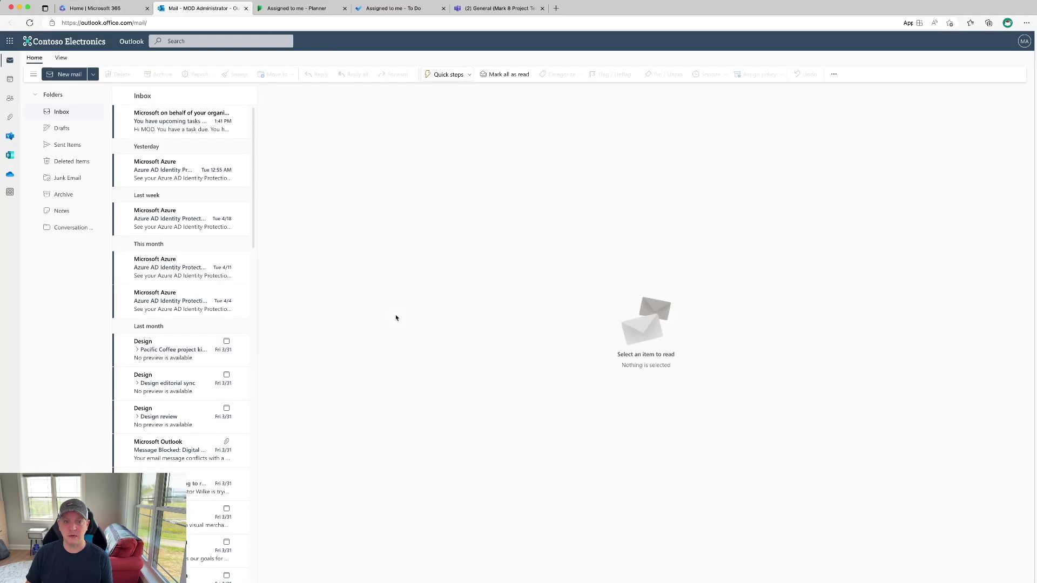
{"action": "left_click", "coordinate": [180, 125]}
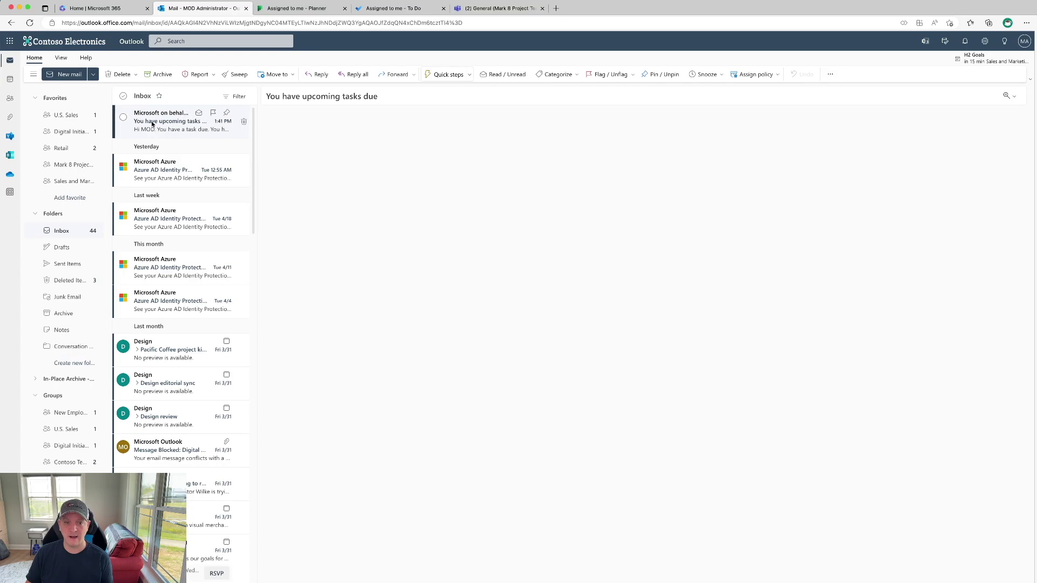
{"action": "double_click", "coordinate": [151, 124]}
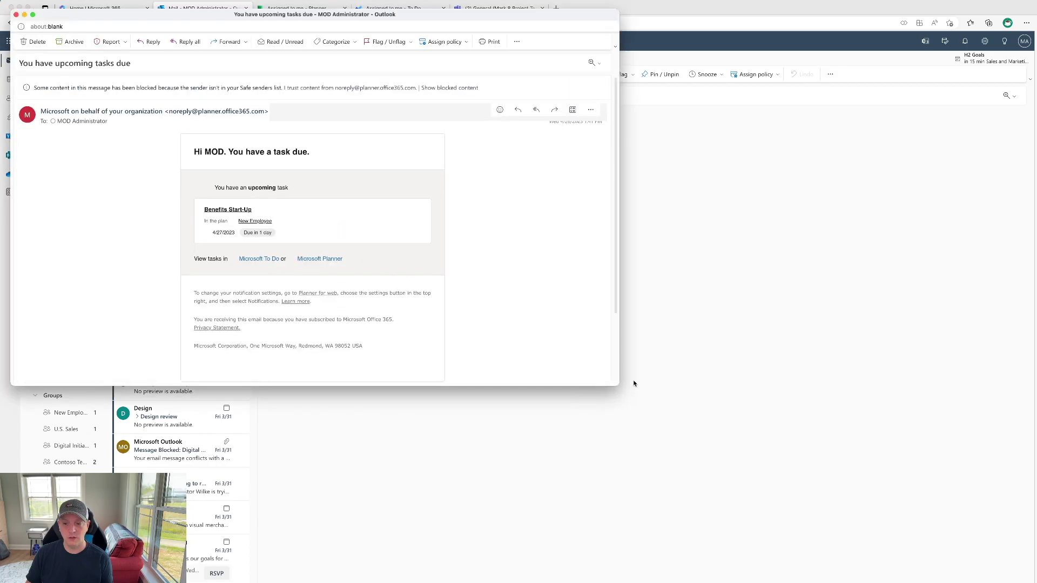
{"action": "left_click_drag", "start_coordinate": [619, 382], "coordinate": [712, 556]}
{"action": "left_click", "coordinate": [450, 88]}
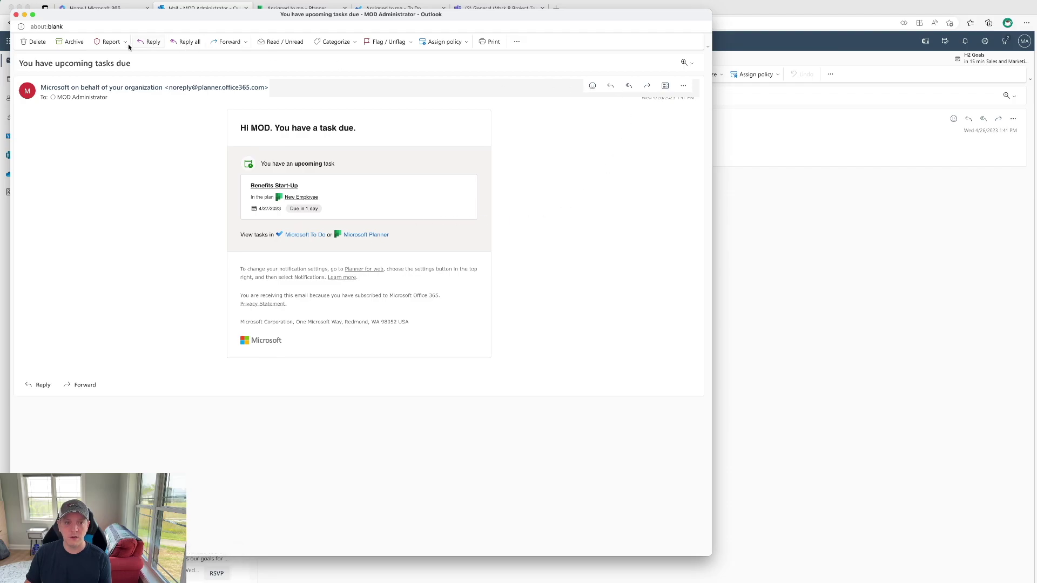
{"action": "left_click", "coordinate": [17, 15]}
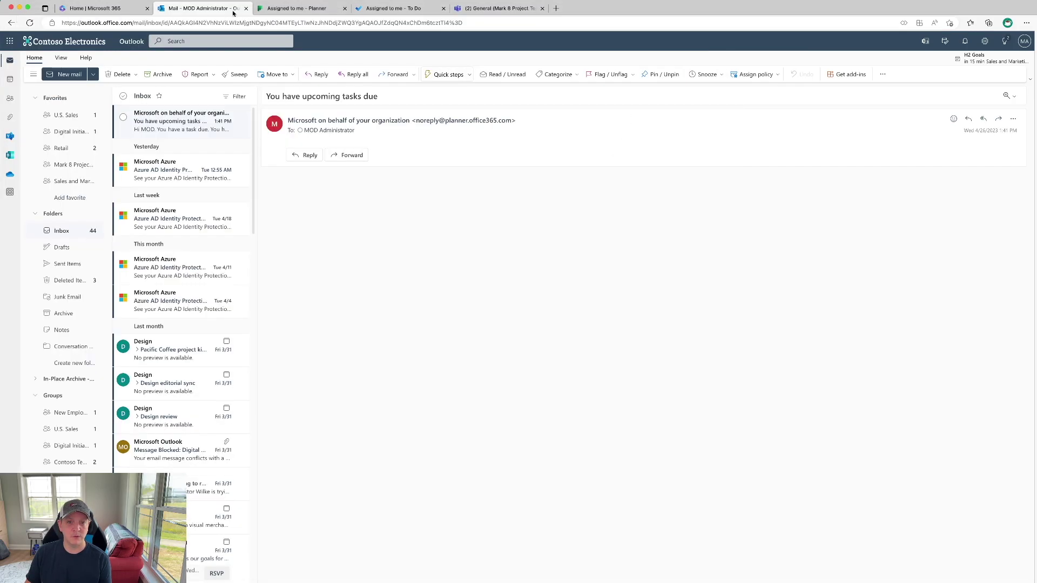
Switch to Planner and pin the Mark 8 Project Plan
{"action": "left_click", "coordinate": [289, 9]}
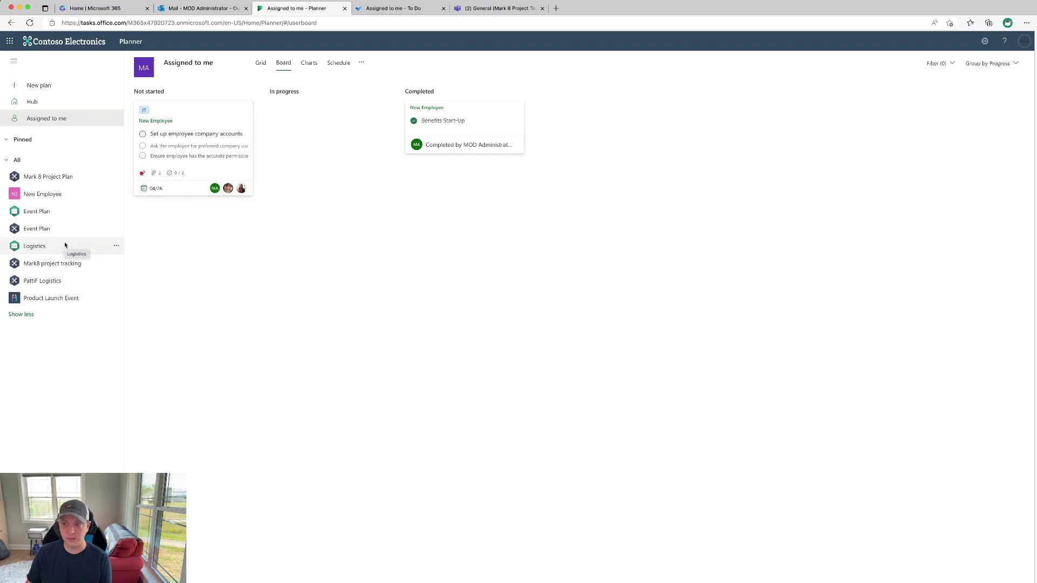
{"action": "left_click", "coordinate": [43, 177]}
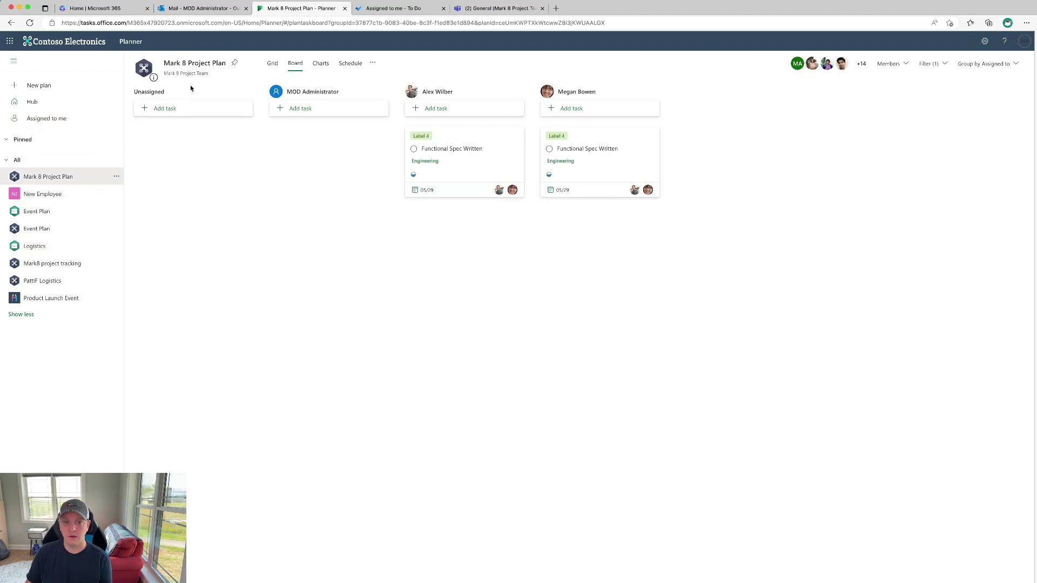
{"action": "left_click", "coordinate": [236, 63]}
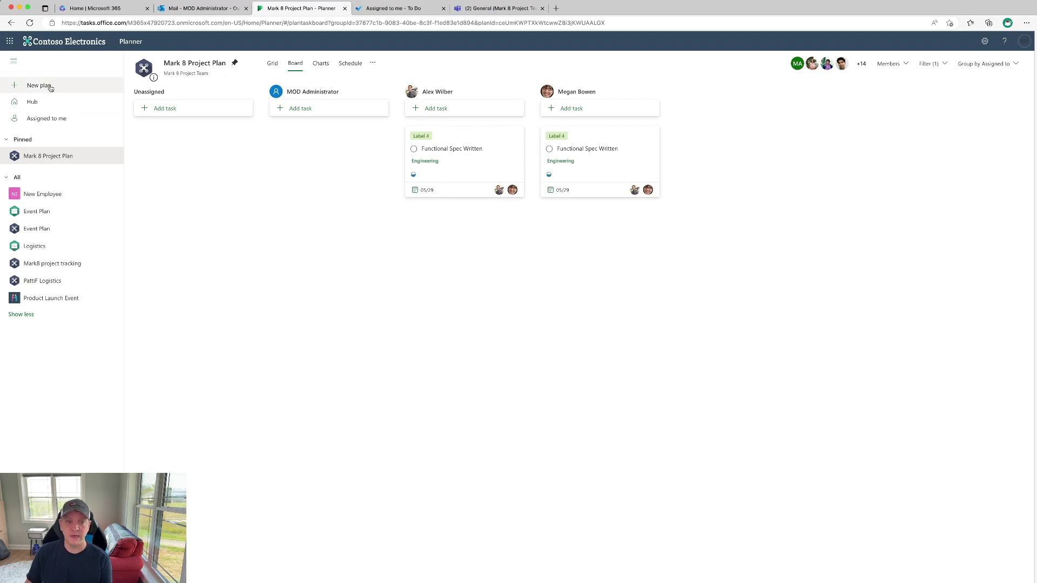
Switch to To Do and view the Planned tasks
{"action": "left_click", "coordinate": [395, 9]}
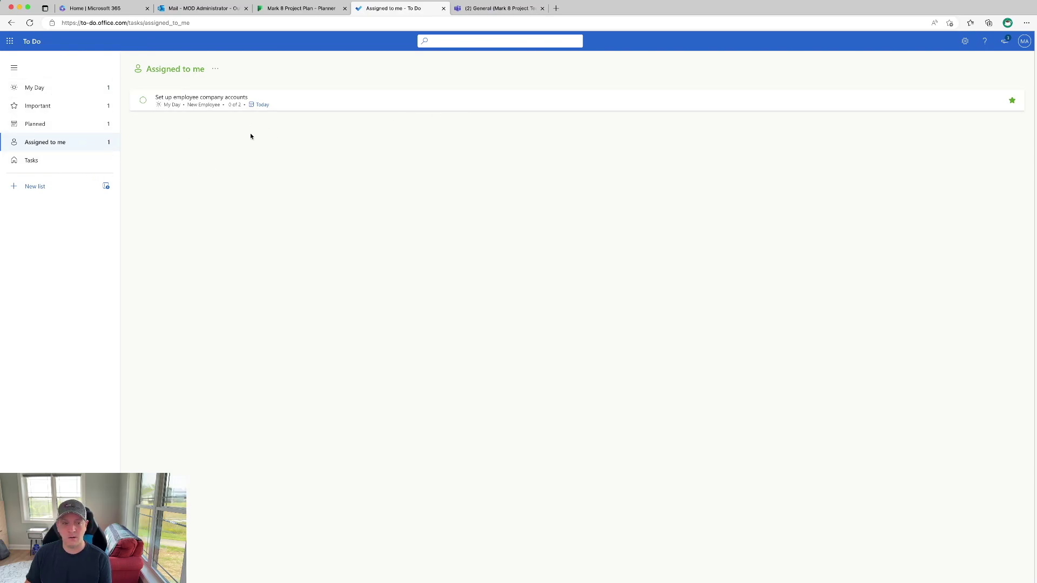
{"action": "left_click", "coordinate": [44, 128]}
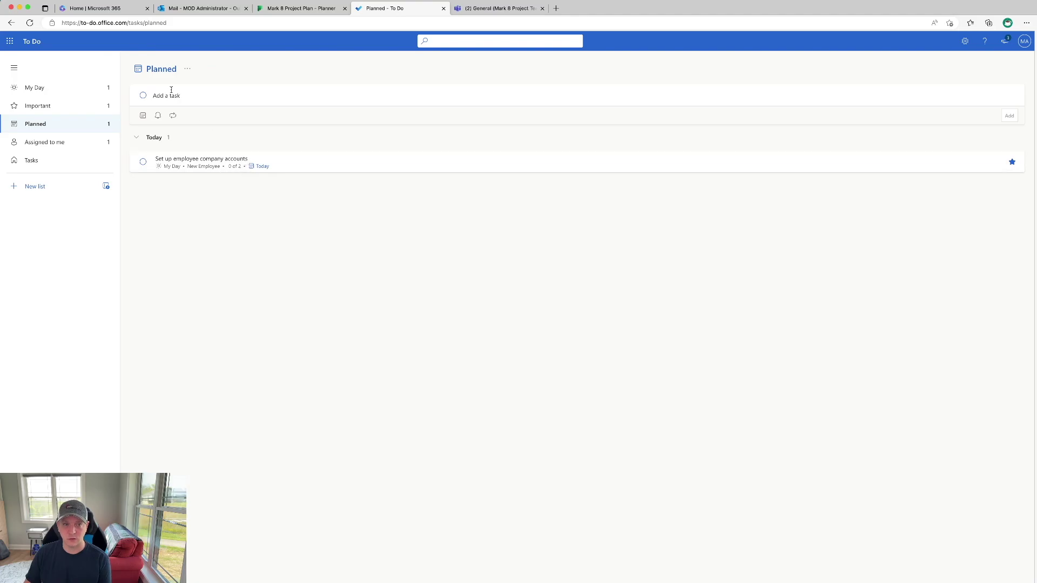
Switch to the Outlook calendar and update its time zone and meeting hours to Eastern Time (US & Canada)
{"action": "left_click", "coordinate": [189, 10]}
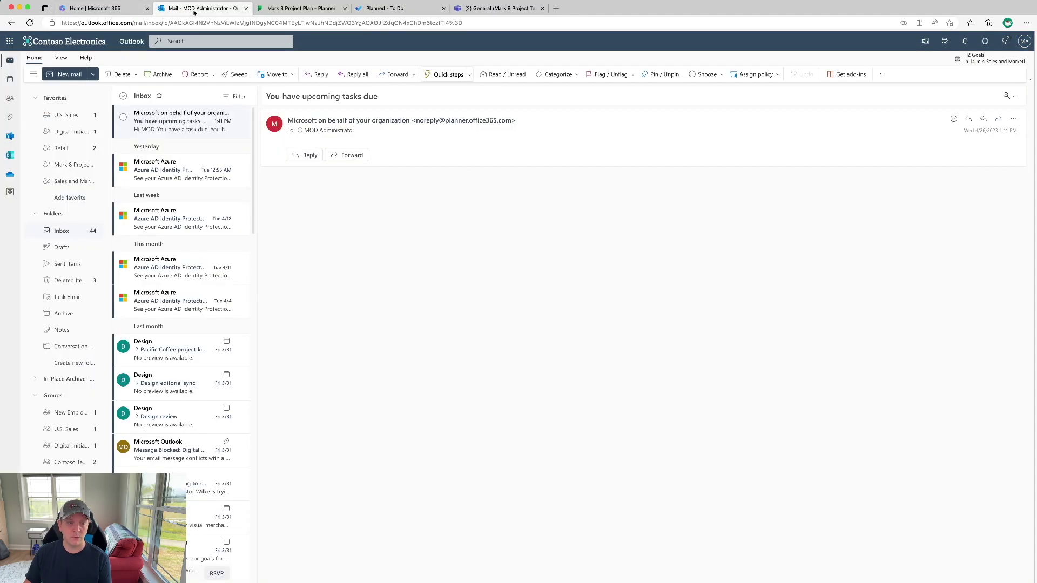
{"action": "left_click", "coordinate": [11, 81]}
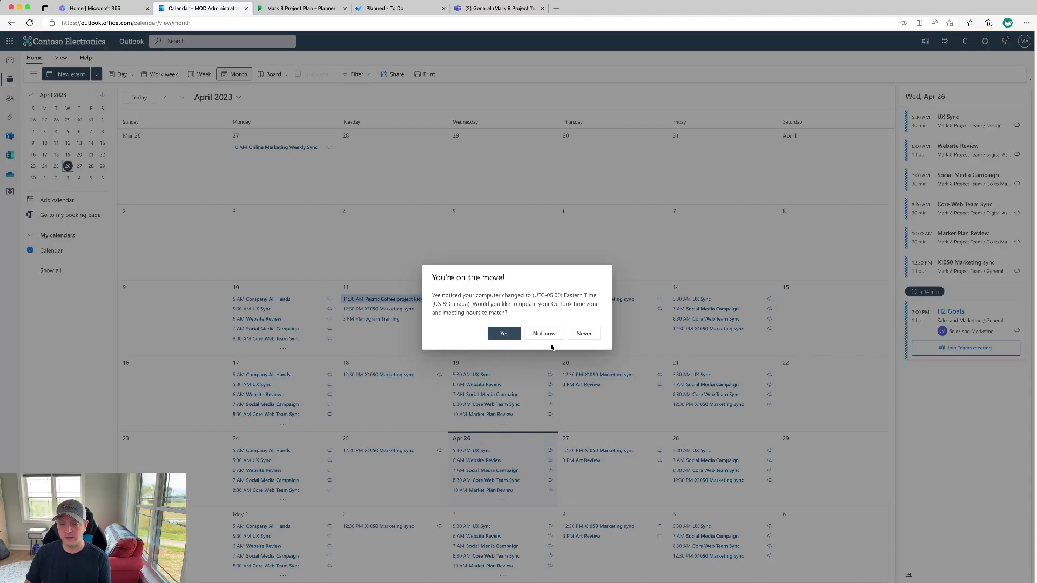
{"action": "left_click", "coordinate": [510, 336]}
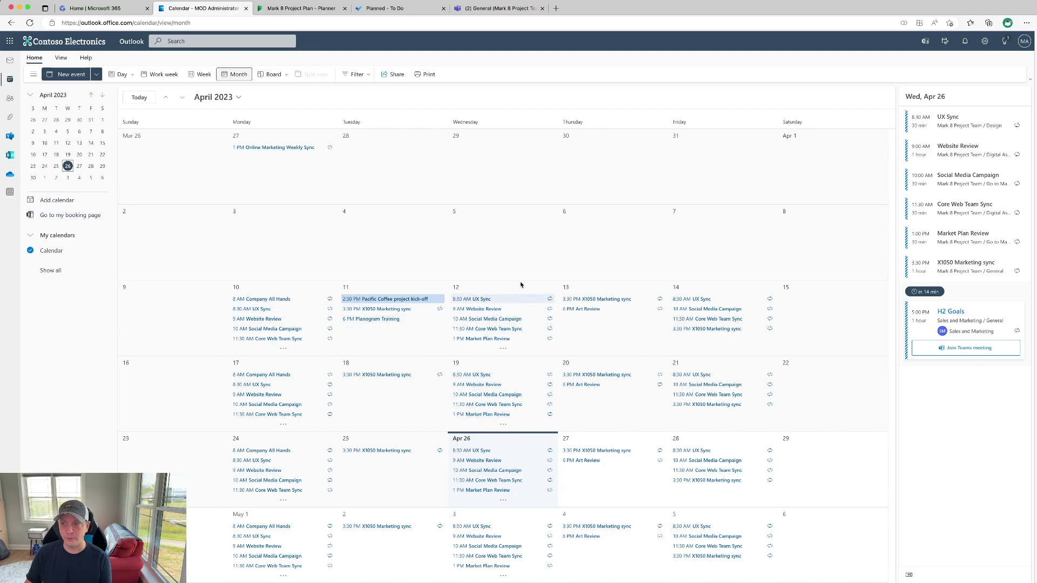
Show the calendar by week and list all available calendars, including the group ones
{"action": "left_click", "coordinate": [202, 75]}
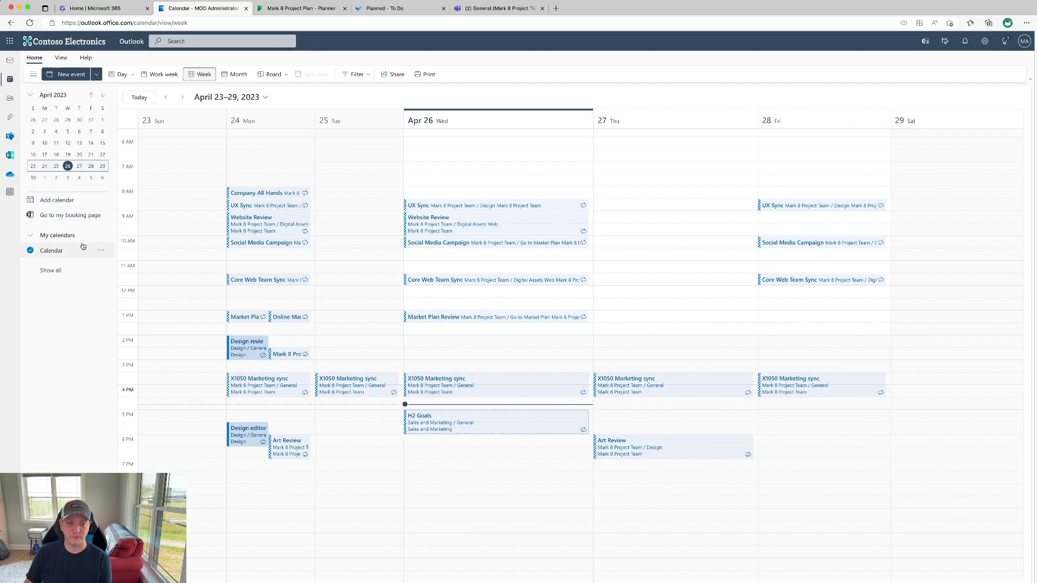
{"action": "left_click", "coordinate": [53, 270]}
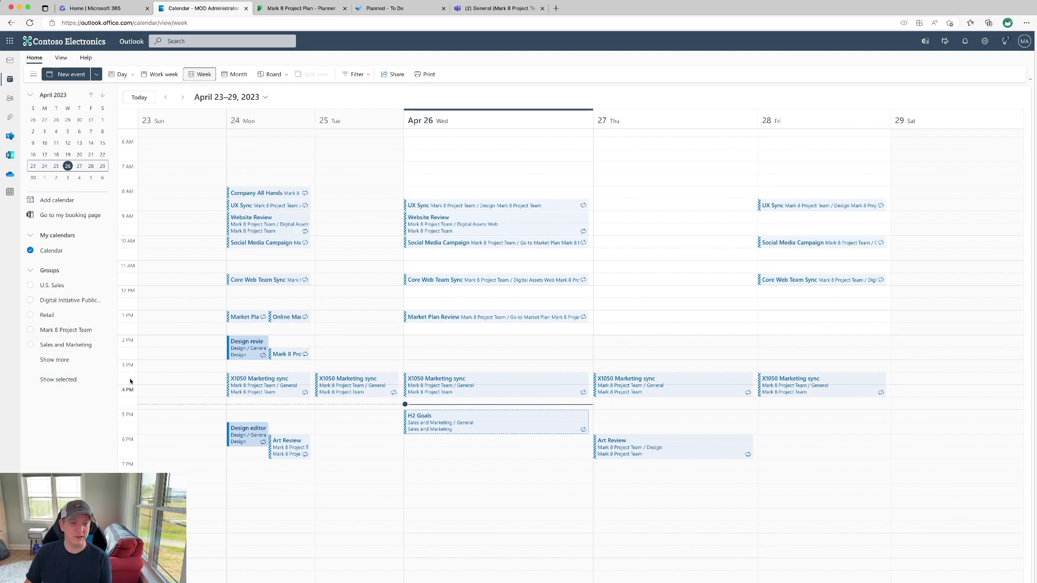
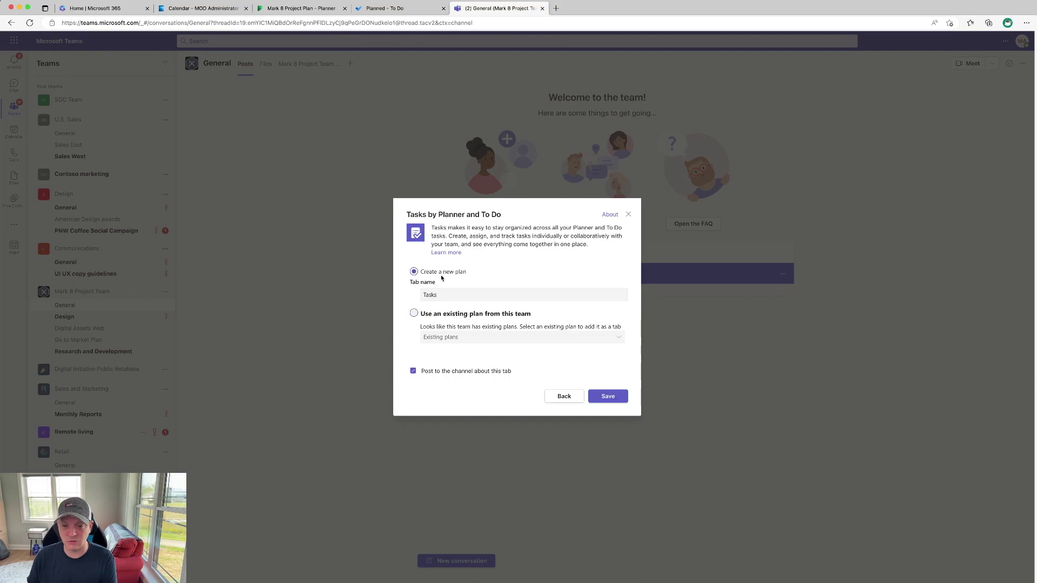
Add the team's existing Mark 8 Project Plan as a tab in the General channel, posting to the channel about it
{"action": "left_click", "coordinate": [468, 315]}
{"action": "left_click", "coordinate": [605, 342]}
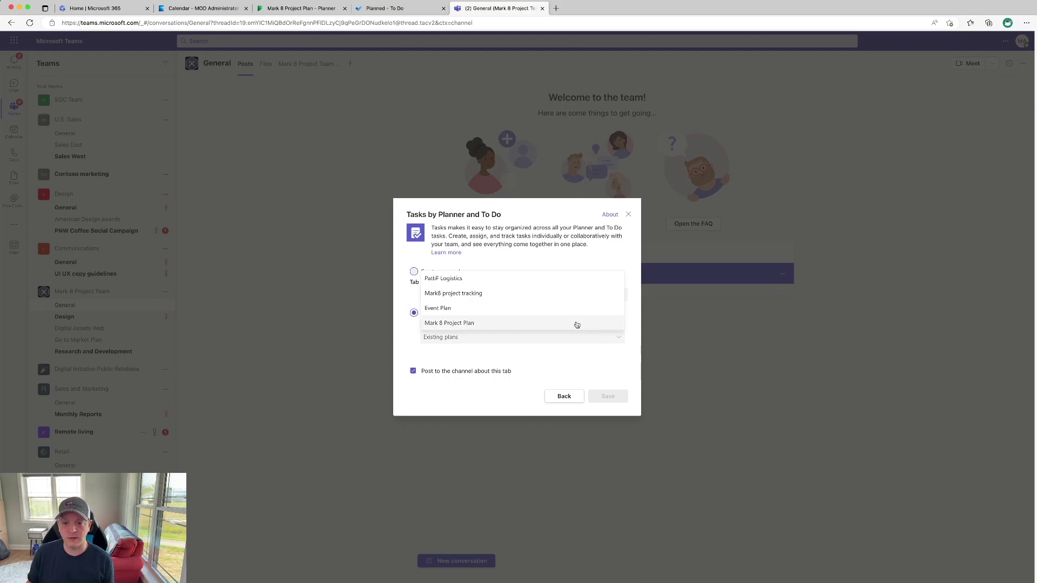
{"action": "left_click", "coordinate": [474, 324]}
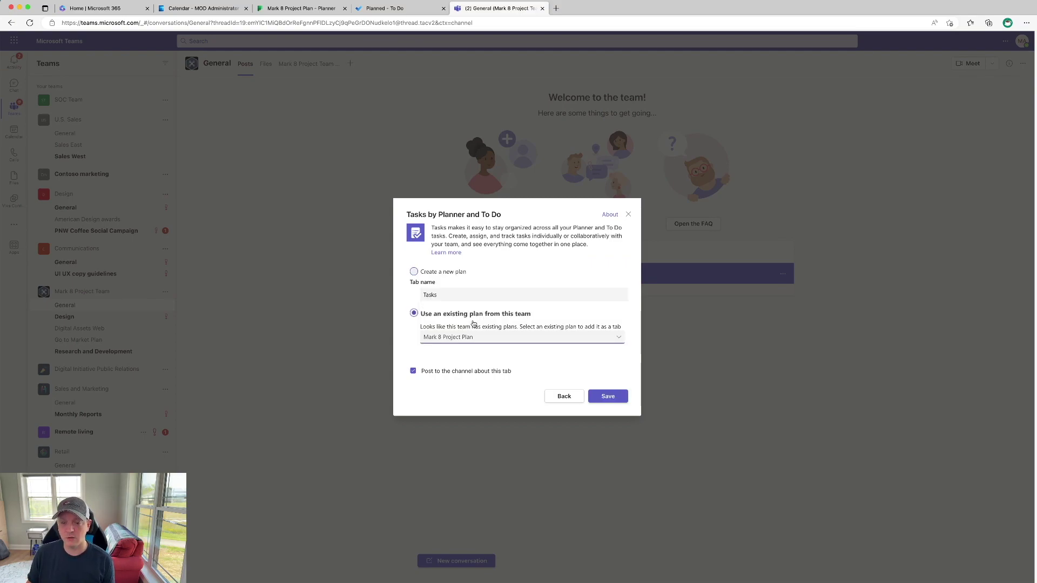
{"action": "left_click", "coordinate": [607, 397]}
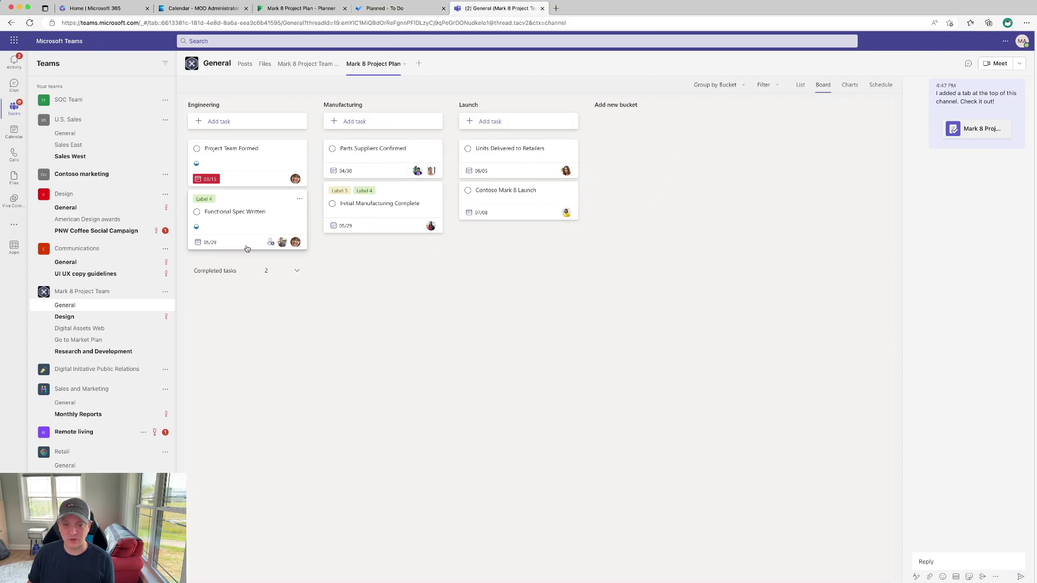
Add Label 1 and Label 2 to the Functional Spec Written task in the Engineering bucket
{"action": "left_click", "coordinate": [249, 204]}
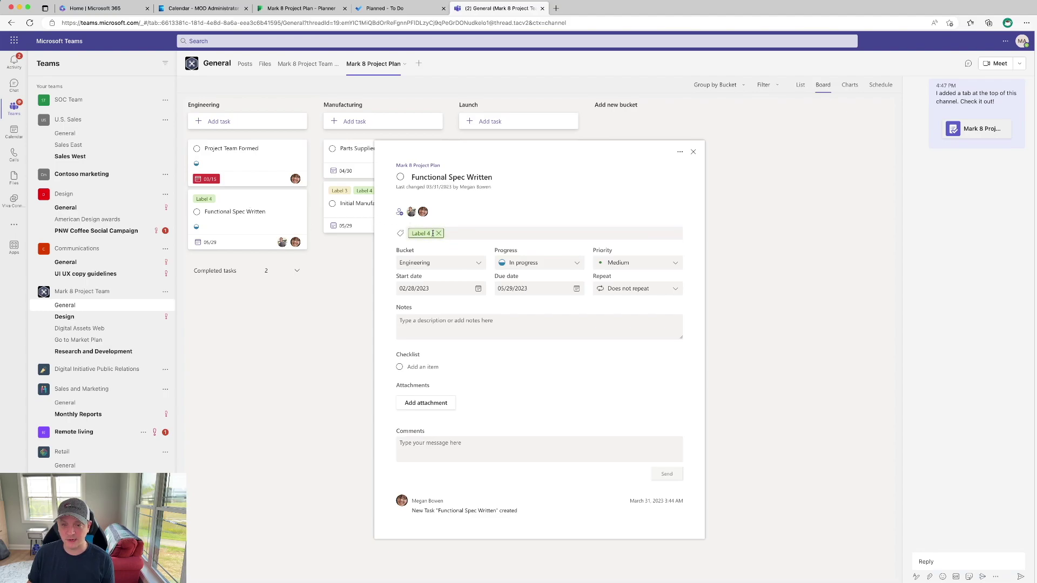
{"action": "left_click", "coordinate": [453, 233]}
{"action": "left_click", "coordinate": [462, 279]}
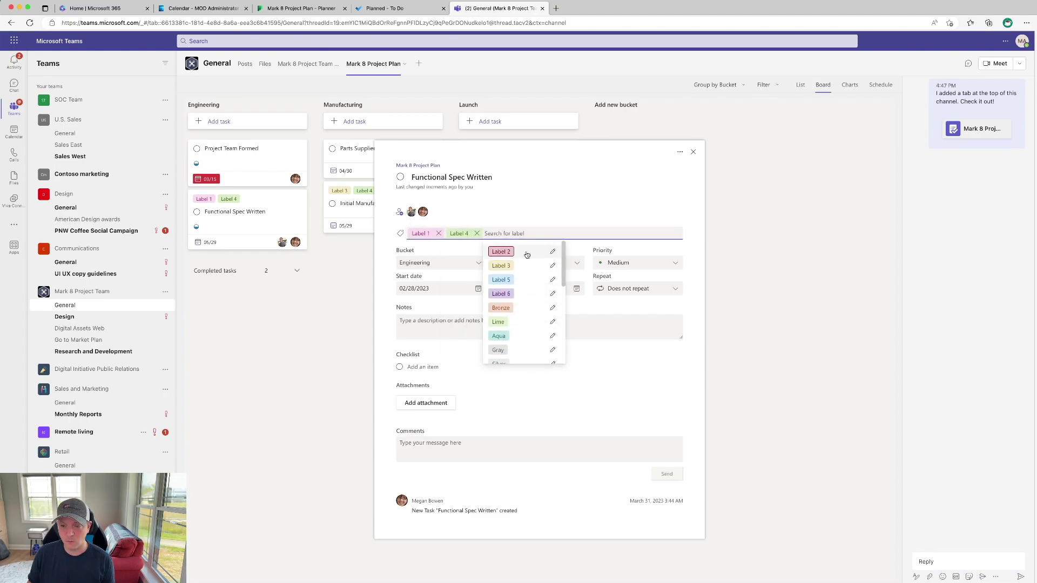
{"action": "left_click", "coordinate": [504, 253]}
{"action": "left_click", "coordinate": [653, 316]}
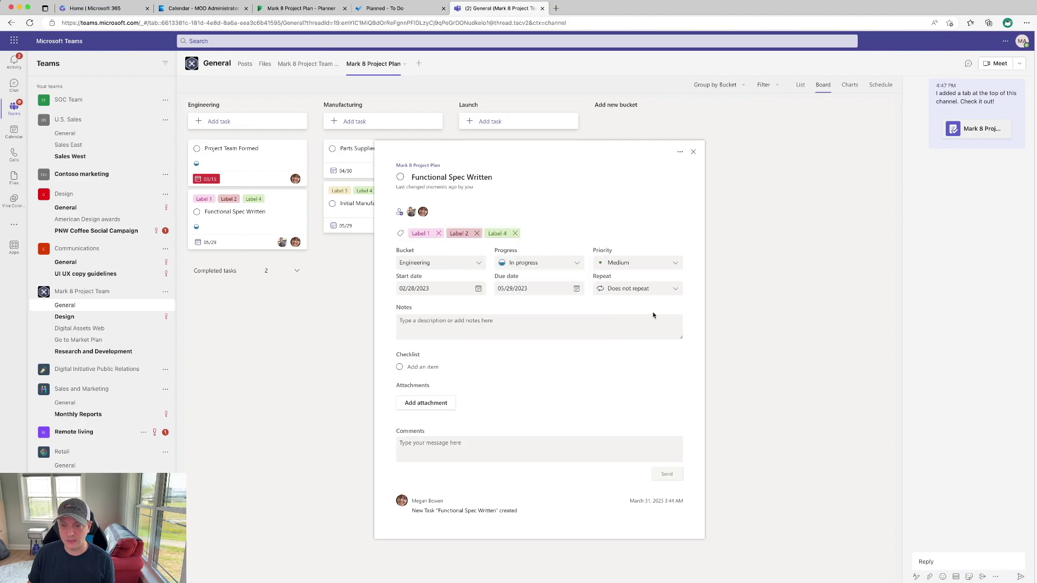
Set the Functional Spec Written task's progress to Completed and show the Engineering bucket's completed tasks
{"action": "left_click", "coordinate": [625, 289]}
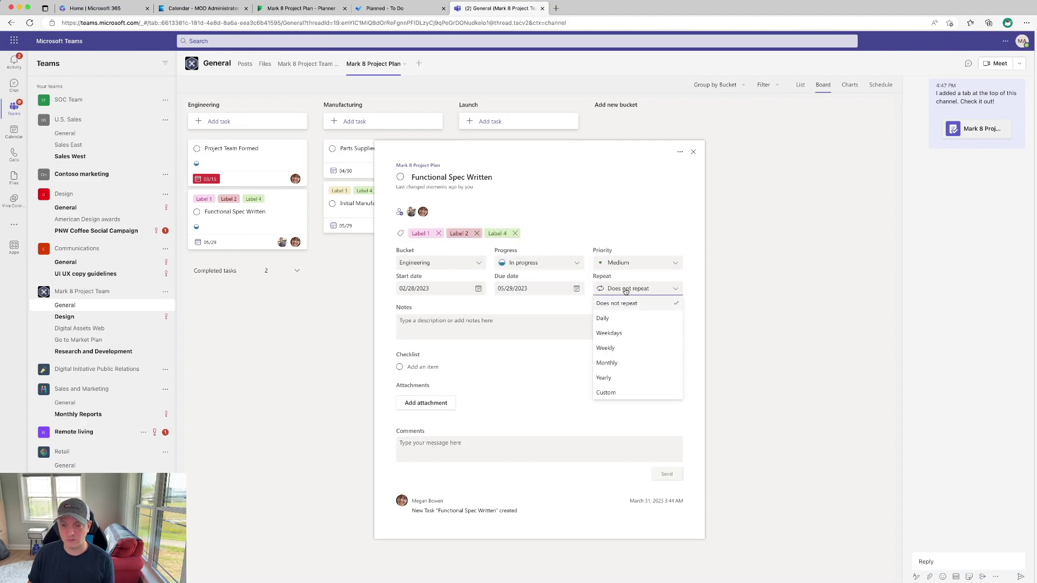
{"action": "left_click", "coordinate": [556, 305]}
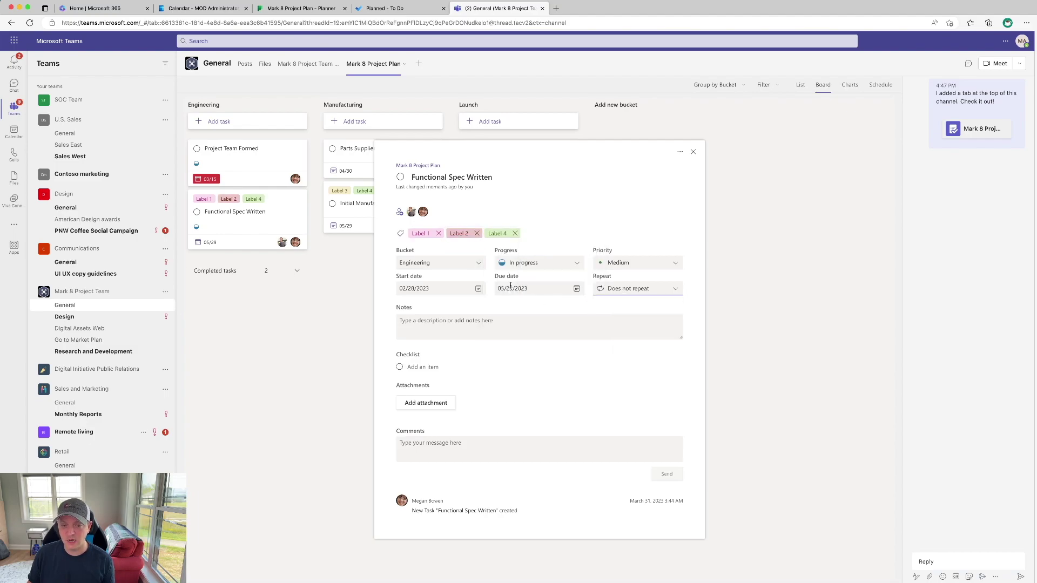
{"action": "left_click", "coordinate": [532, 264]}
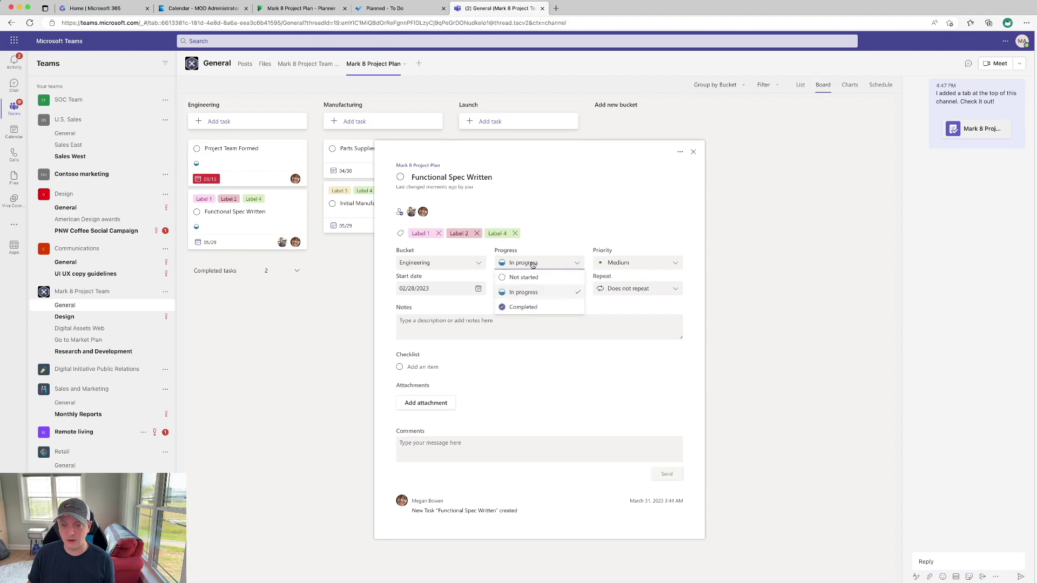
{"action": "left_click", "coordinate": [530, 306]}
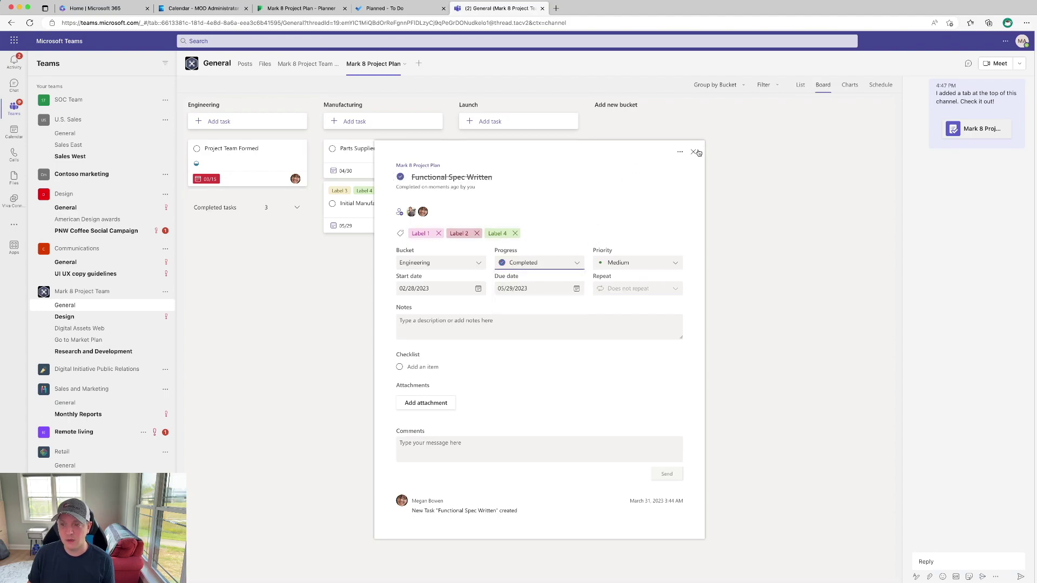
{"action": "left_click", "coordinate": [695, 152]}
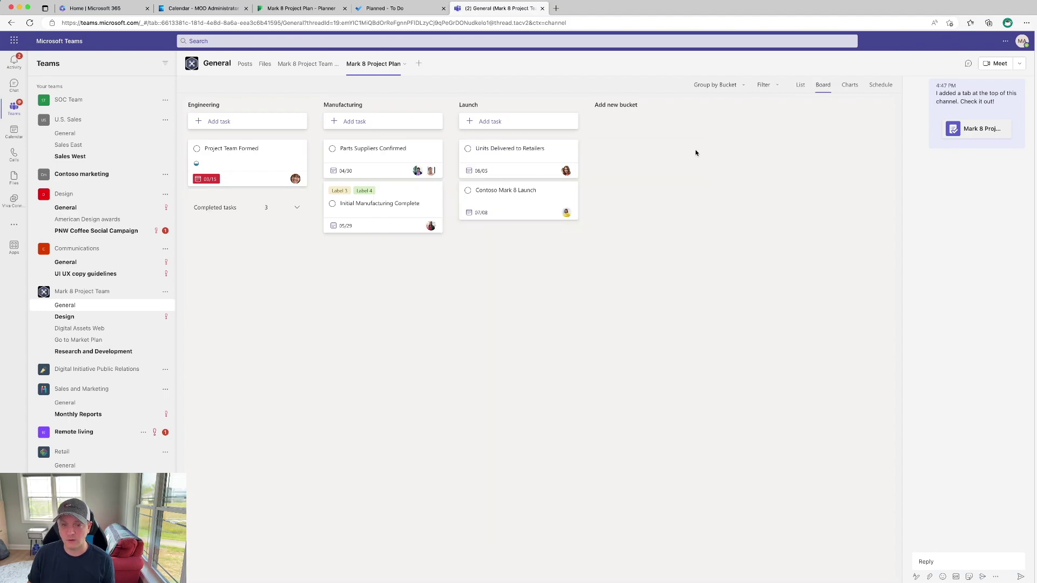
{"action": "left_click", "coordinate": [297, 211]}
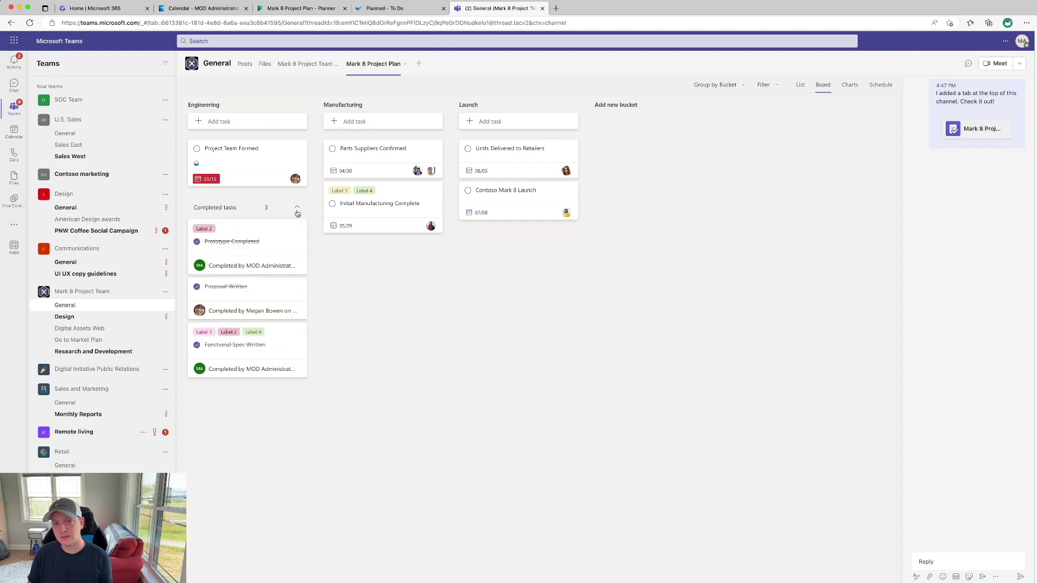